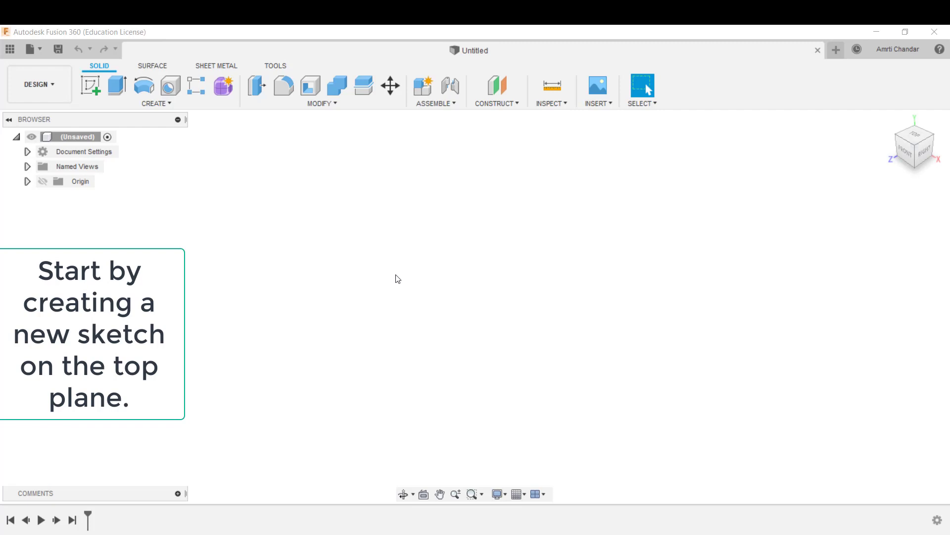
# Step: Start a sketch on the top plane and draw a center rectangle about 90 mm wide and centered on the origin
pyautogui.click(101, 90)
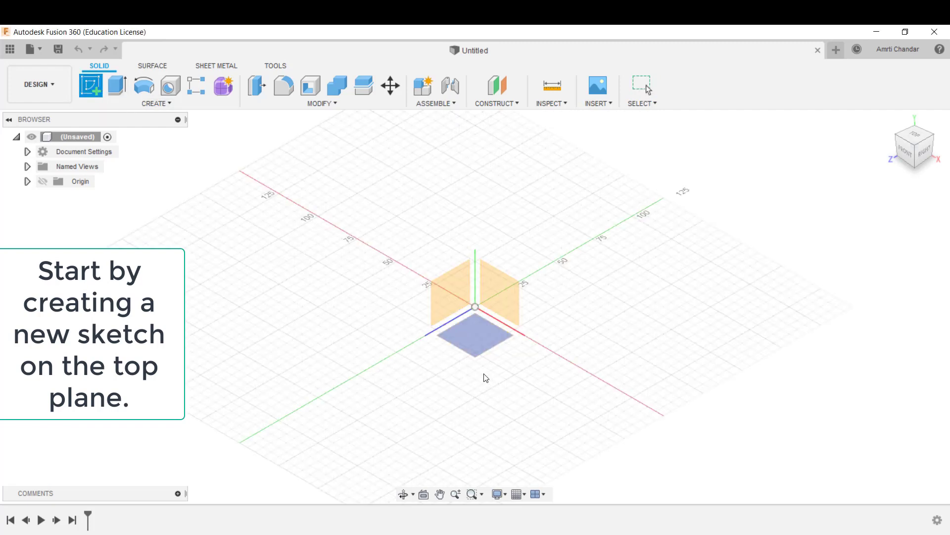
pyautogui.click(471, 332)
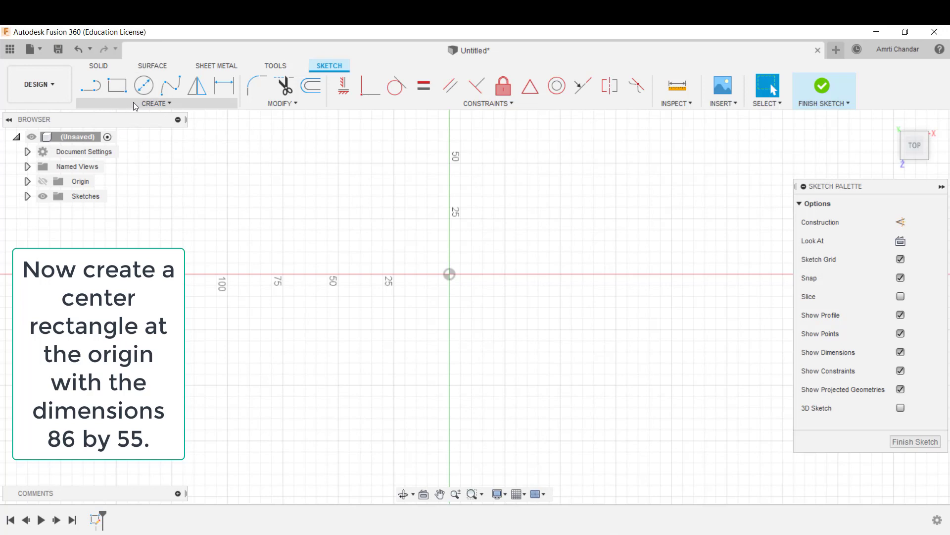
pyautogui.click(132, 102)
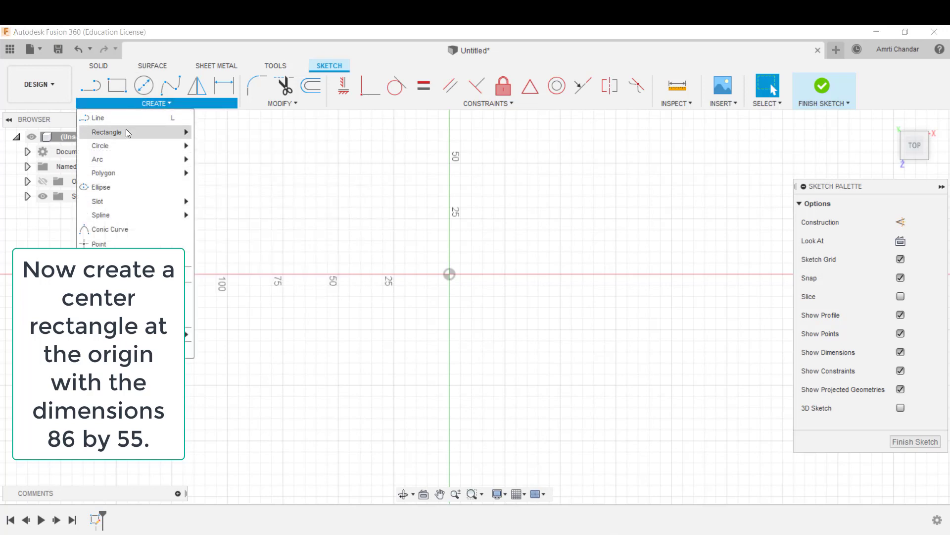
pyautogui.moveTo(139, 133)
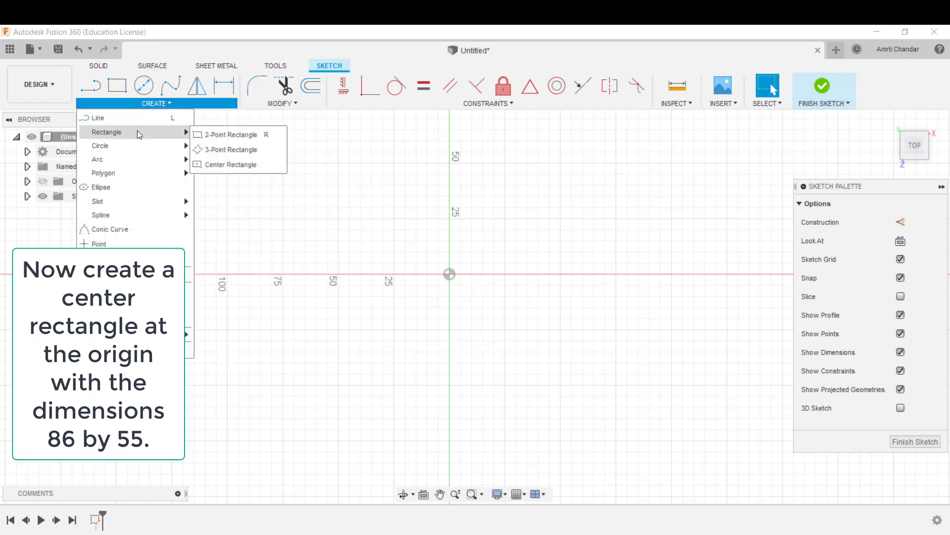
pyautogui.click(218, 164)
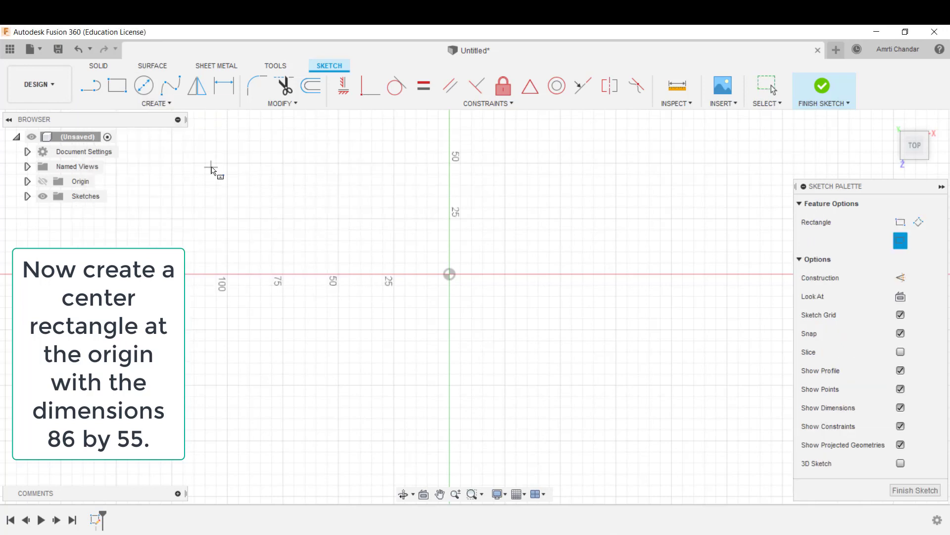
pyautogui.click(450, 274)
pyautogui.click(549, 163)
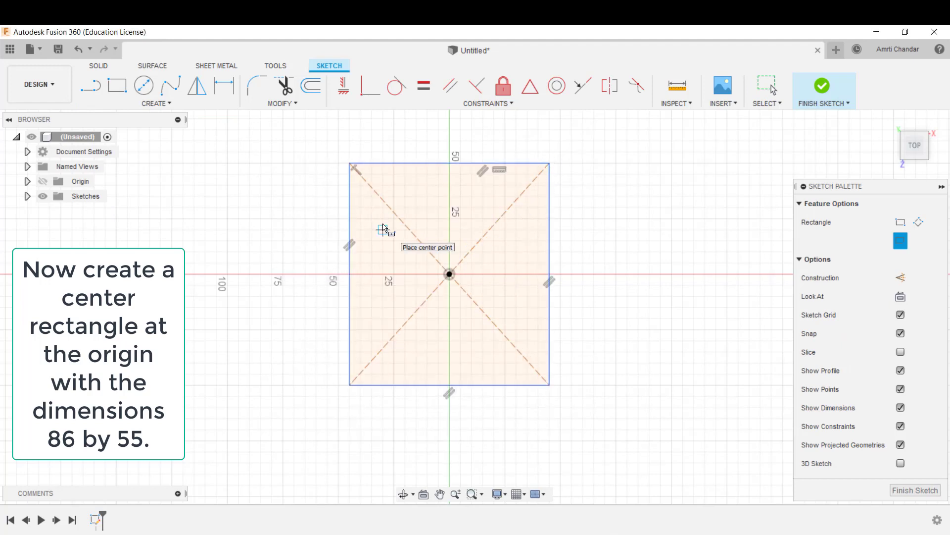
pyautogui.press('Escape')
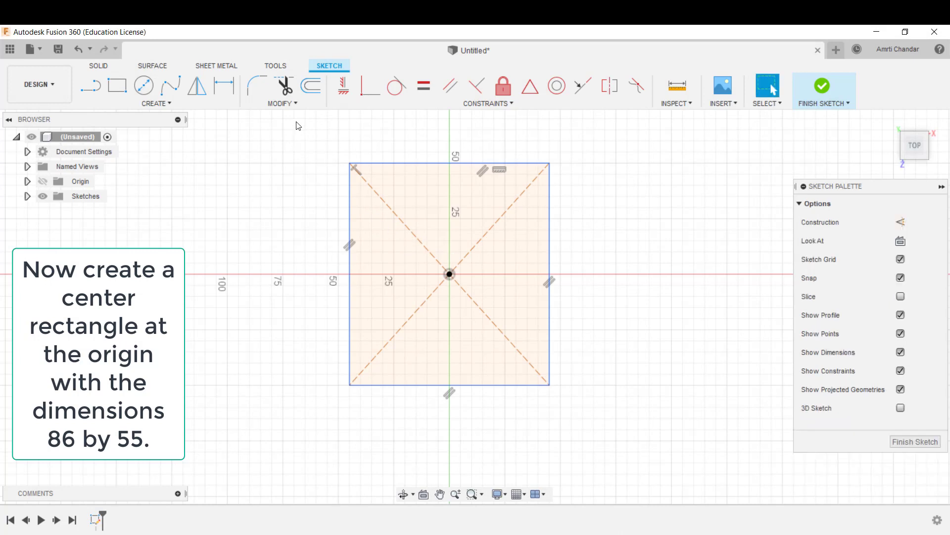
# Step: Dimension the rectangle 55 mm wide along its top edge and 86 mm high along its left edge
pyautogui.click(224, 85)
pyautogui.click(458, 164)
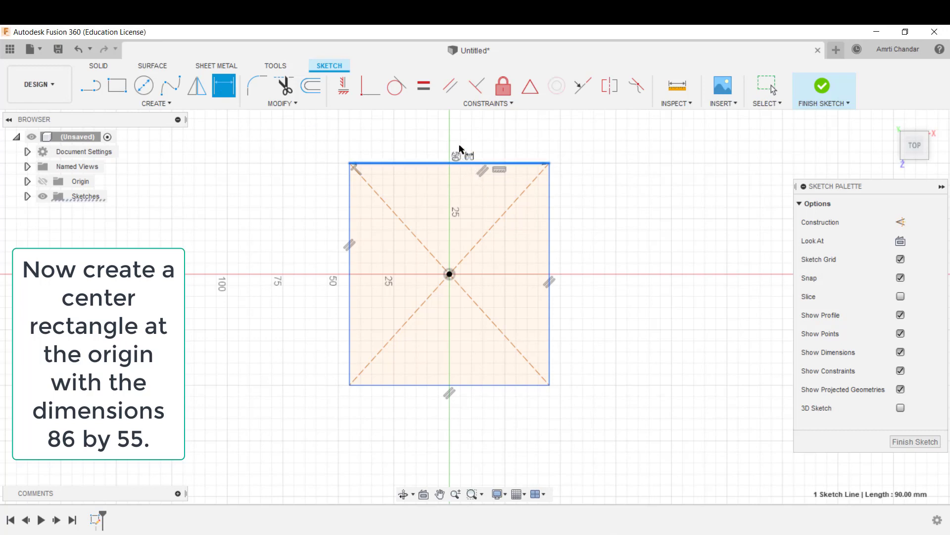
pyautogui.click(459, 133)
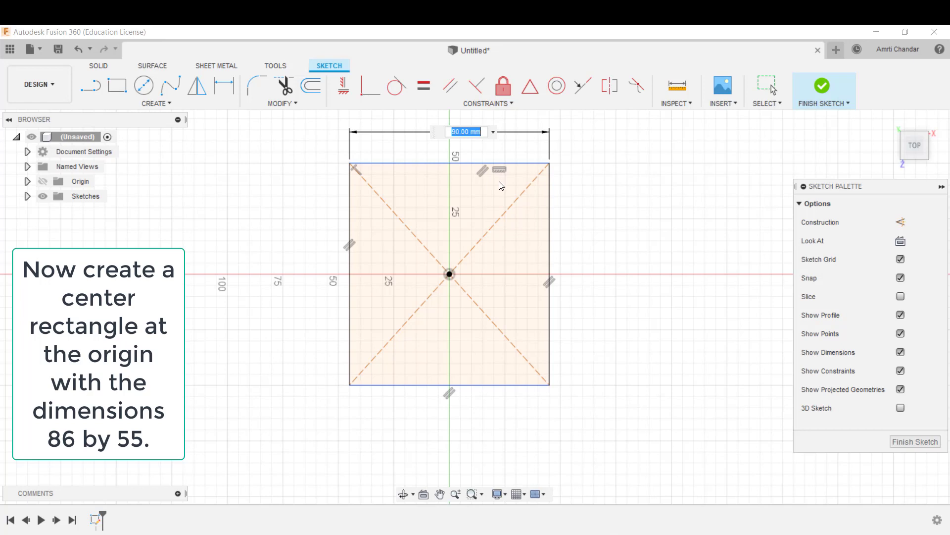
pyautogui.write('8')
pyautogui.press('Return')
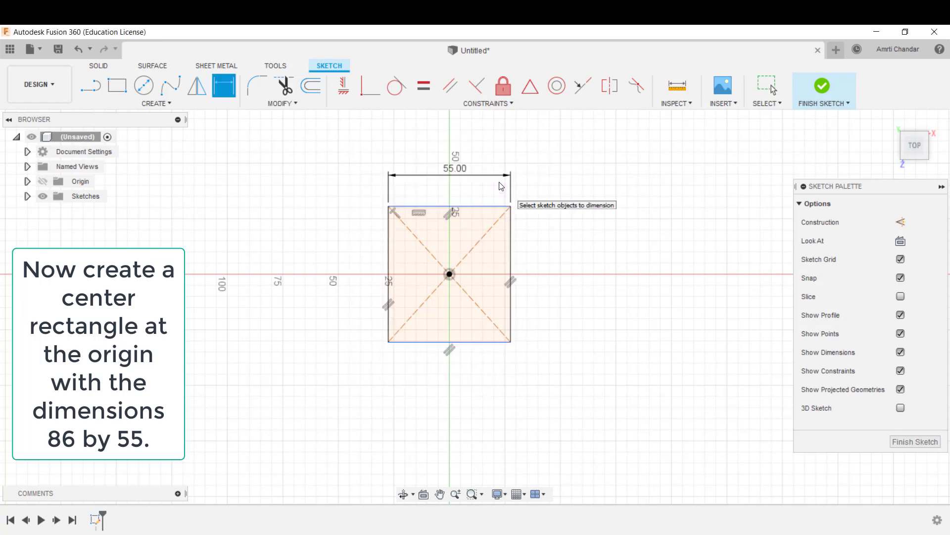
pyautogui.click(389, 248)
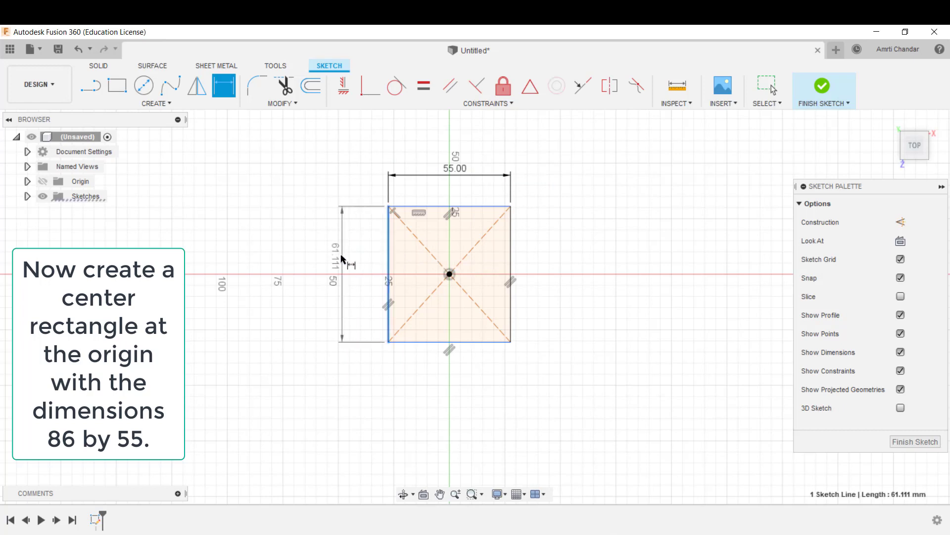
pyautogui.click(342, 257)
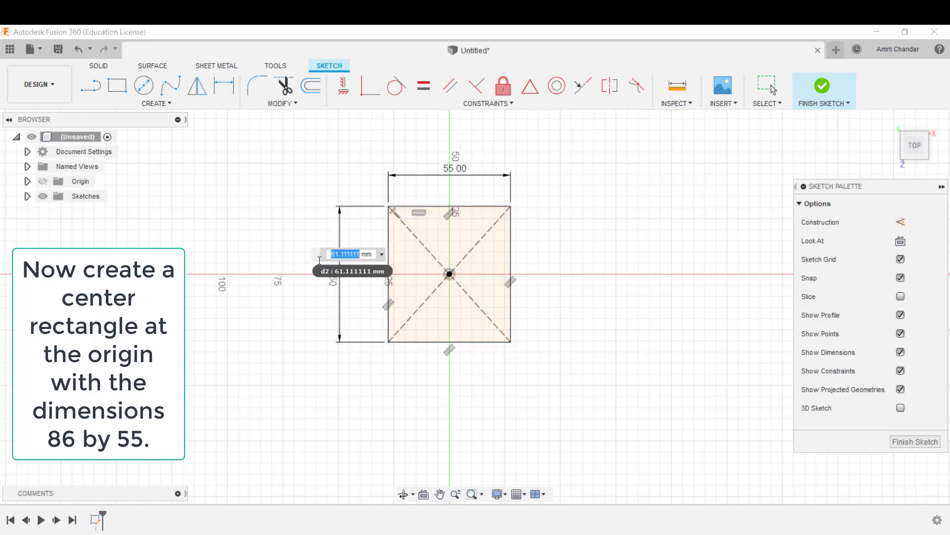
pyautogui.write('86')
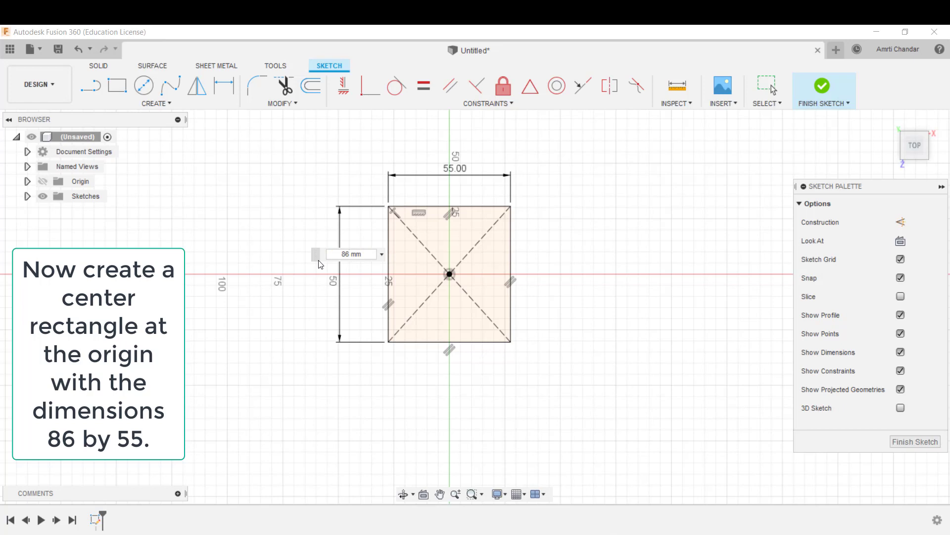
pyautogui.press('Return')
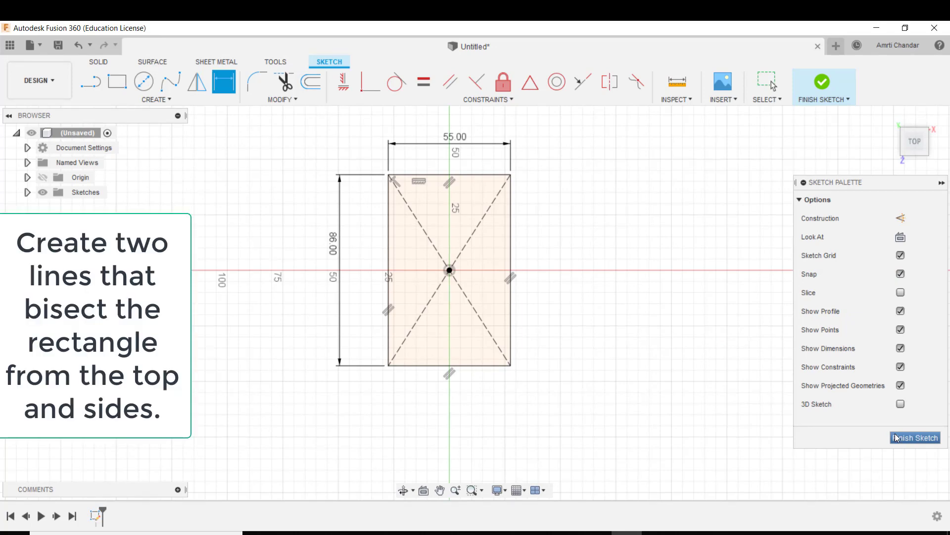
# Step: Draw a vertical and a horizontal line through the rectangle's center, connecting the midpoints of its opposite sides
pyautogui.scroll(1, 340, 191)
pyautogui.scroll(5, 410, 197)
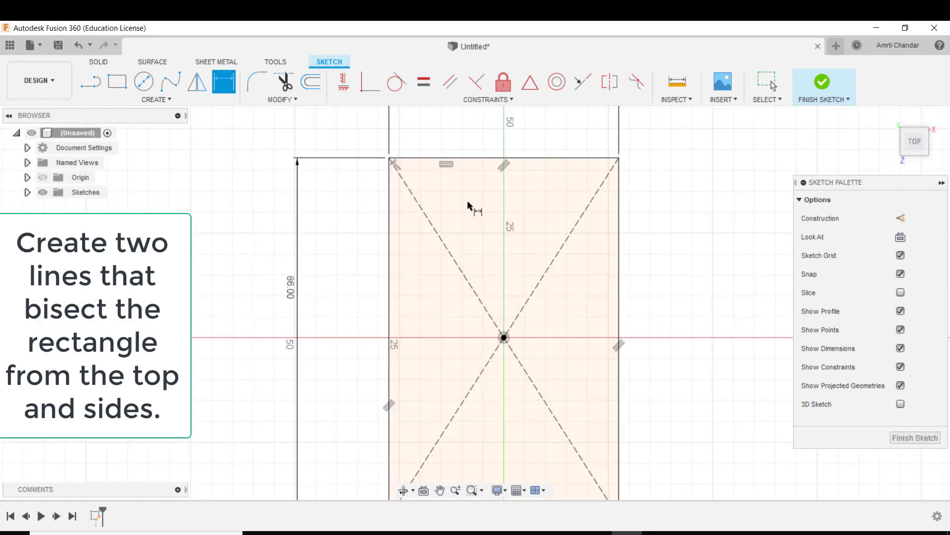
pyautogui.moveTo(526, 251)
pyautogui.mouseDown(button='middle')
pyautogui.moveTo(509, 193)
pyautogui.moveTo(509, 231)
pyautogui.mouseUp(button='middle')
pyautogui.scroll(-1, 505, 208)
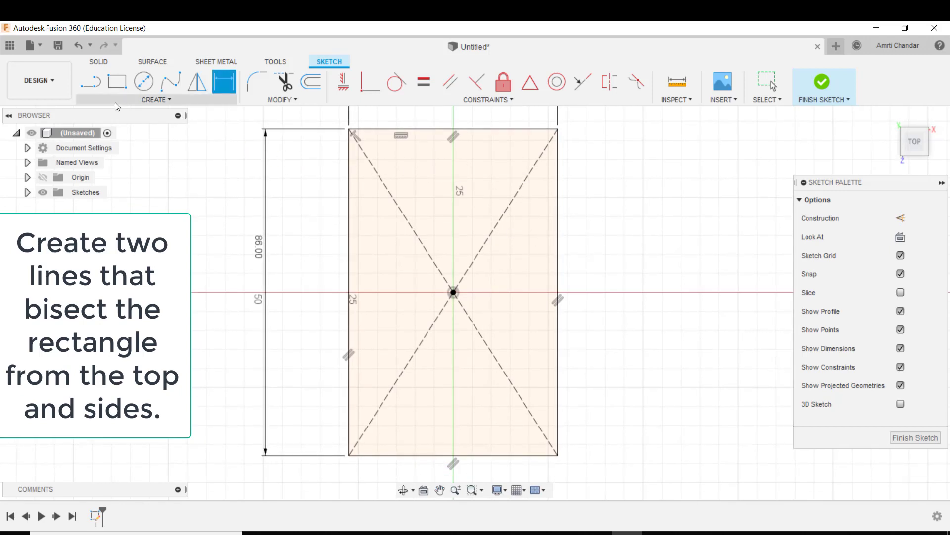
pyautogui.click(93, 83)
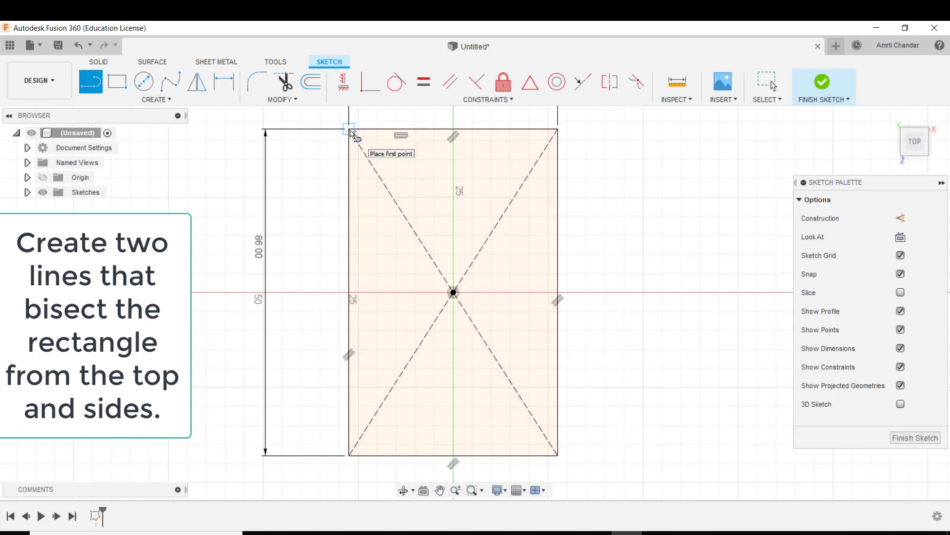
pyautogui.click(453, 131)
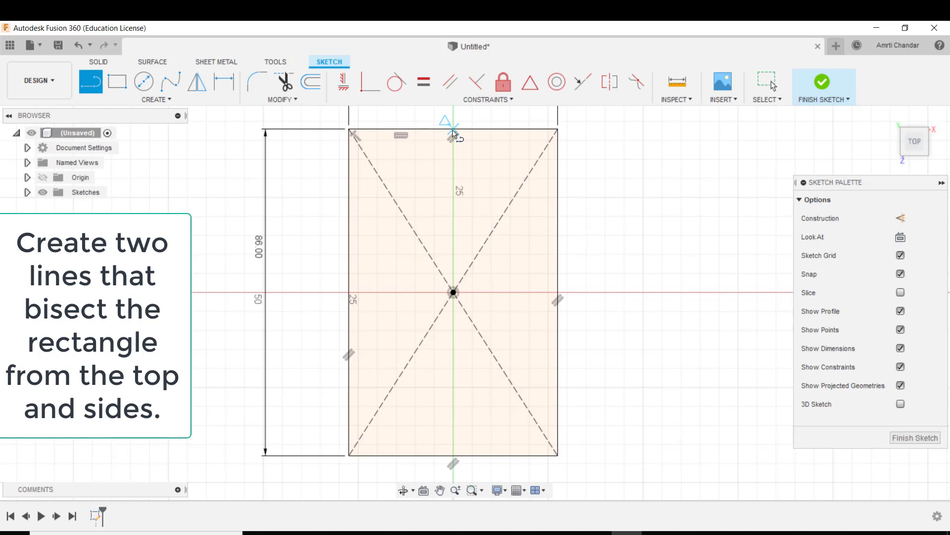
pyautogui.click(453, 457)
pyautogui.press('Escape')
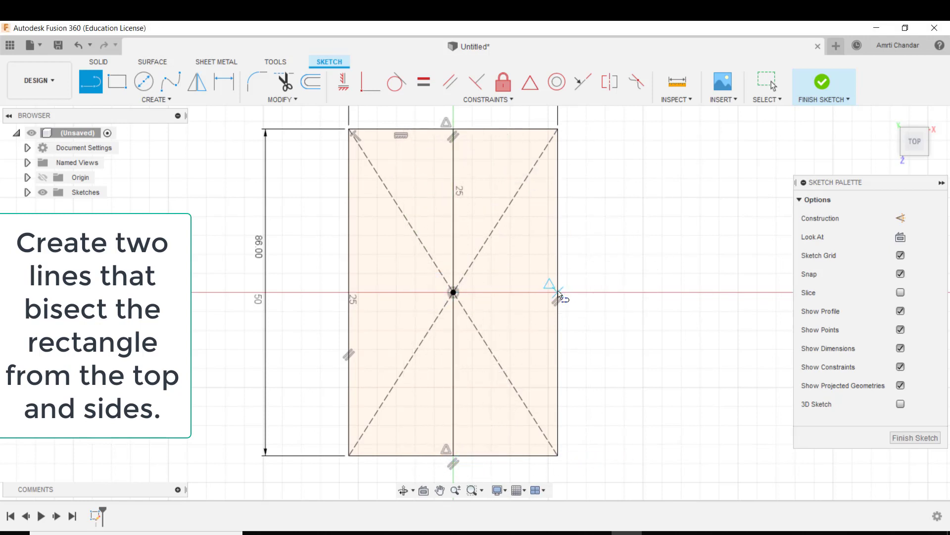
pyautogui.click(557, 292)
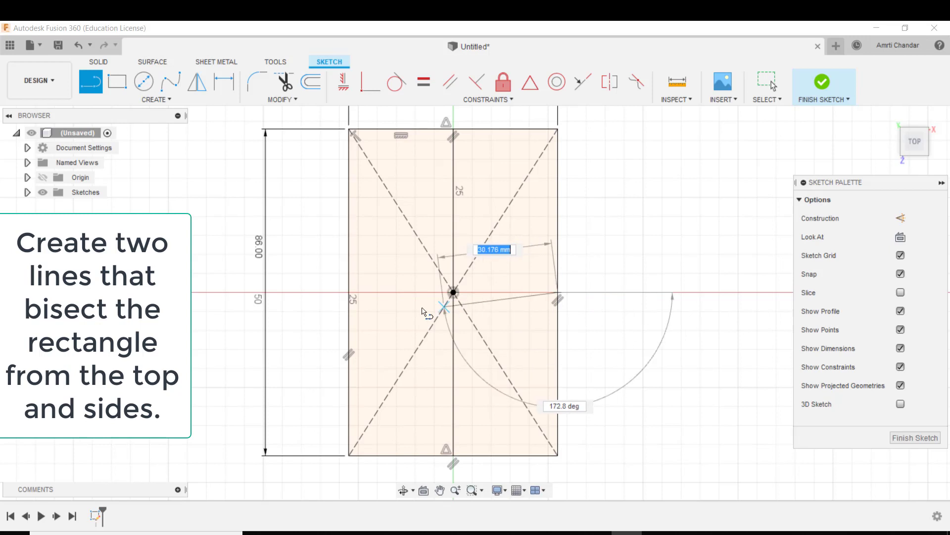
pyautogui.click(349, 292)
pyautogui.press('Escape')
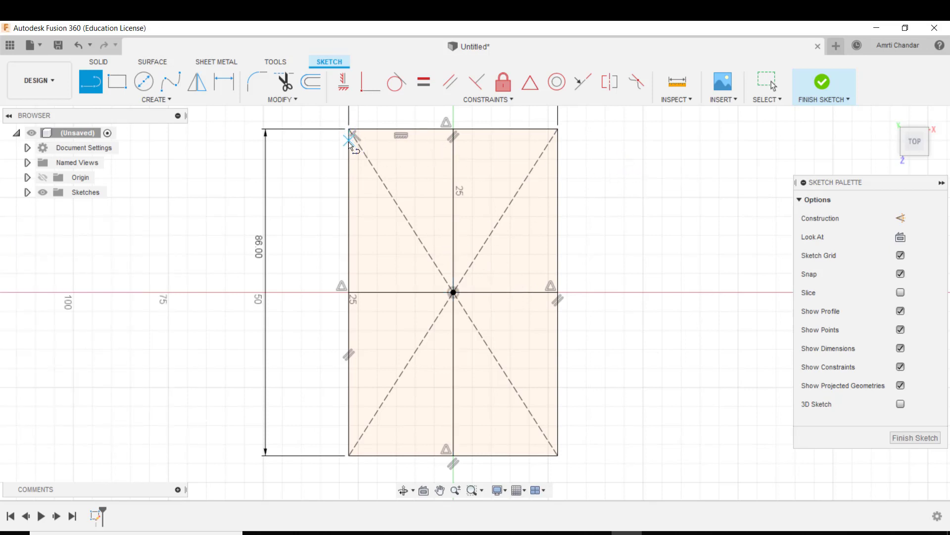
# Step: Sketch a sloping line about 24.4 mm long inward from the rectangle's upper left edge, continued by a vertical line down to the horizontal centerline
pyautogui.click(359, 176)
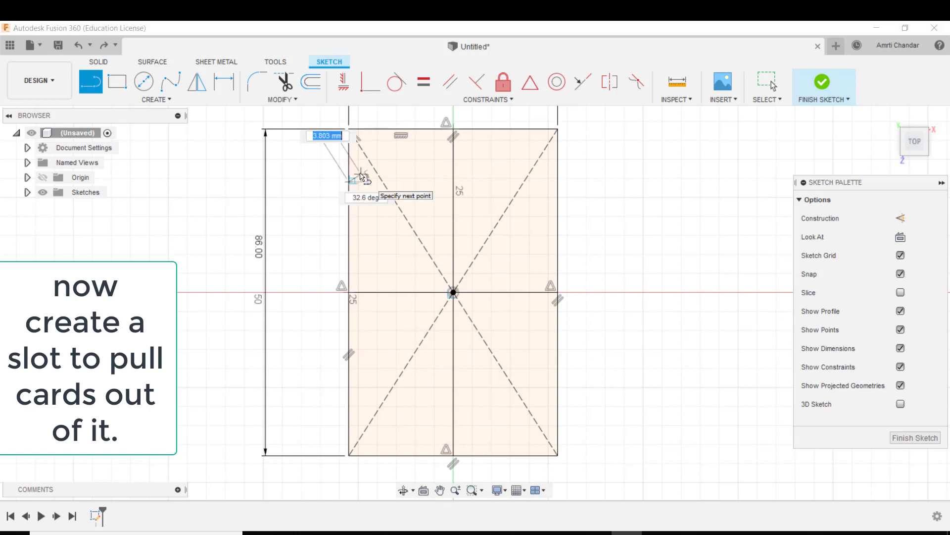
pyautogui.click(419, 242)
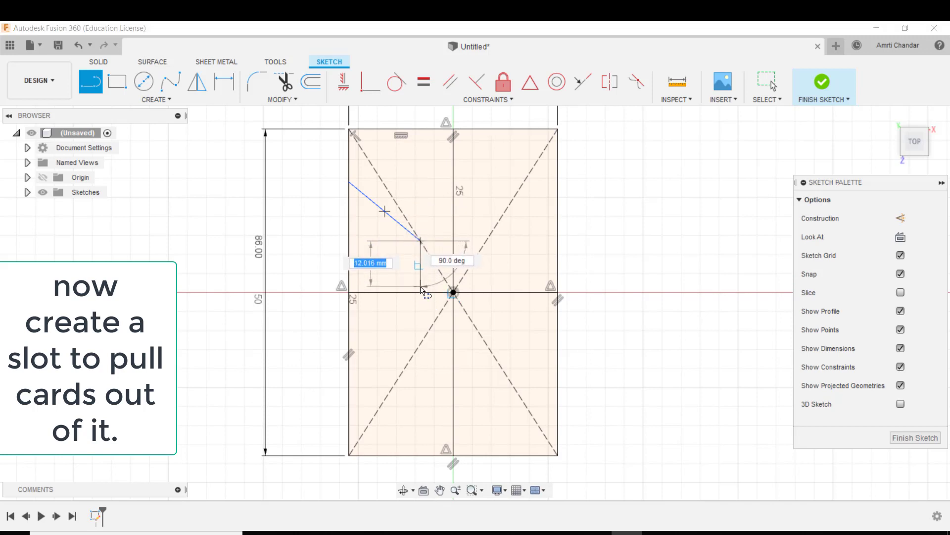
pyautogui.click(421, 293)
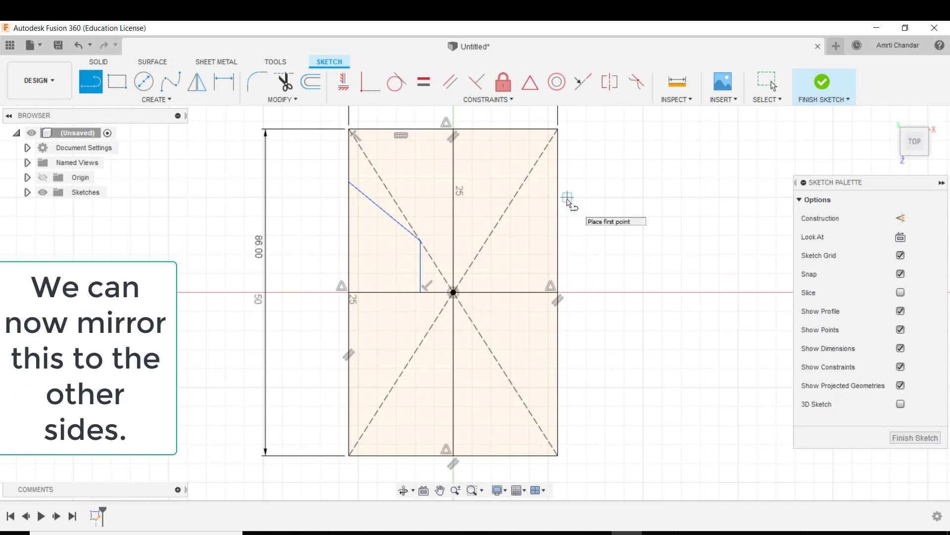
pyautogui.press('Escape')
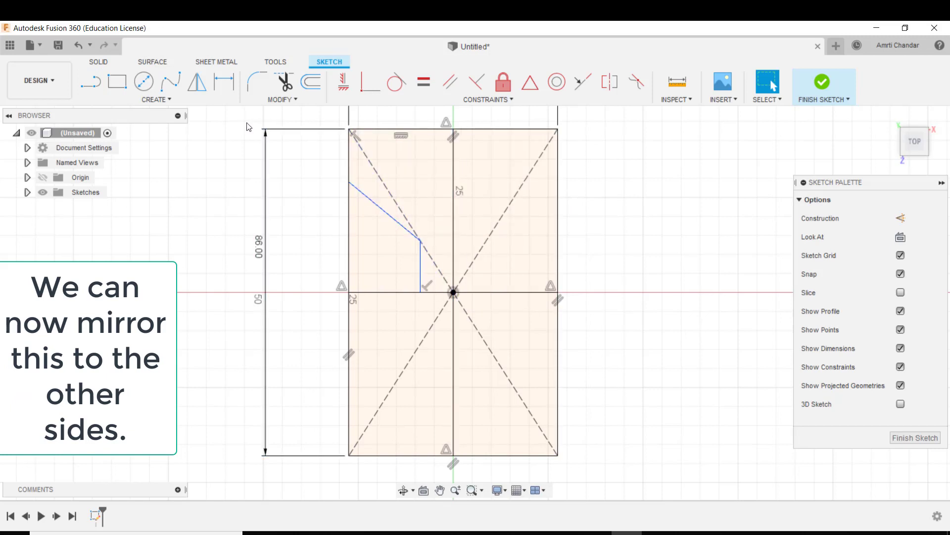
# Step: Mirror the sloping line and the short vertical line across the horizontal centerline
pyautogui.click(192, 84)
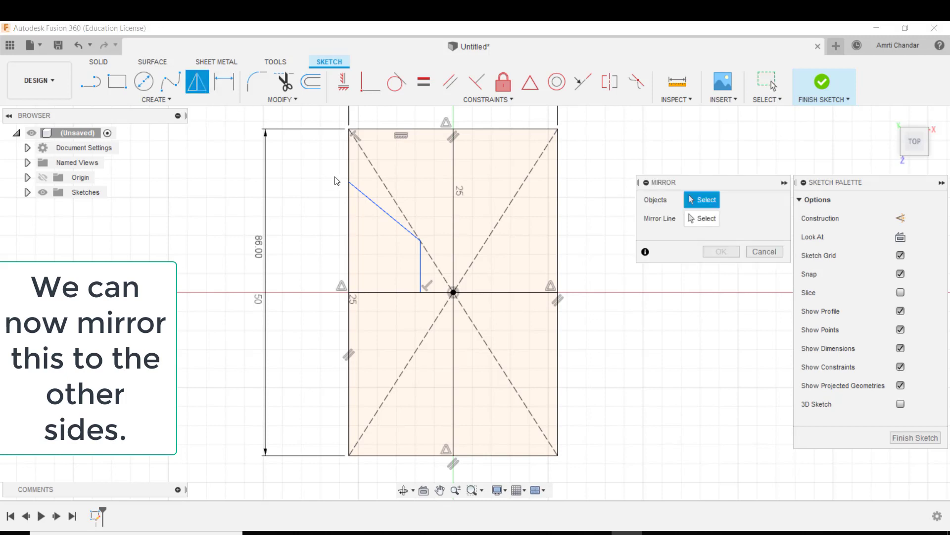
pyautogui.click(355, 192)
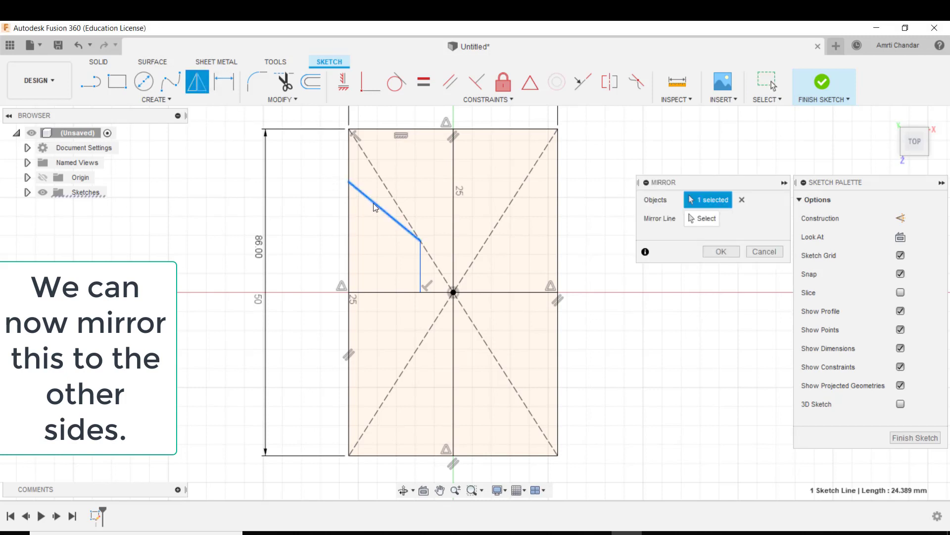
pyautogui.click(420, 258)
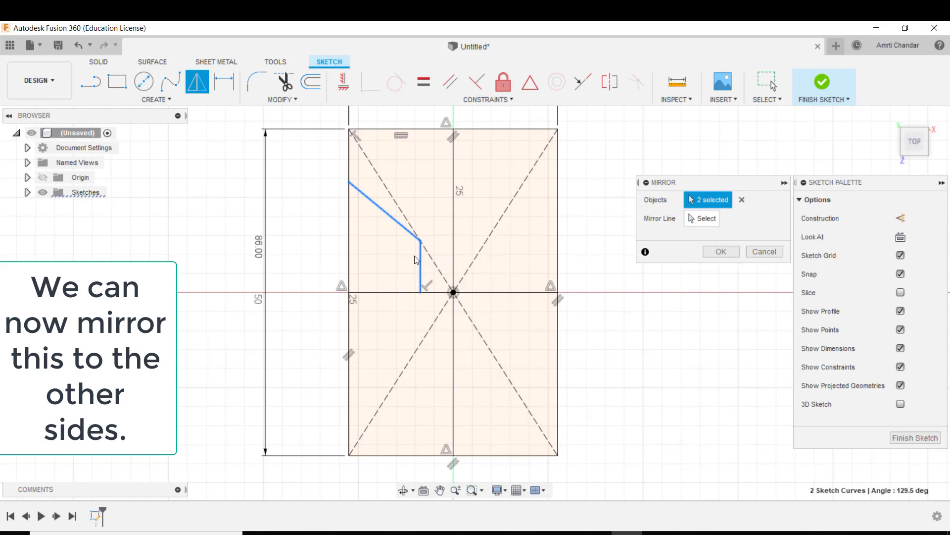
pyautogui.click(698, 219)
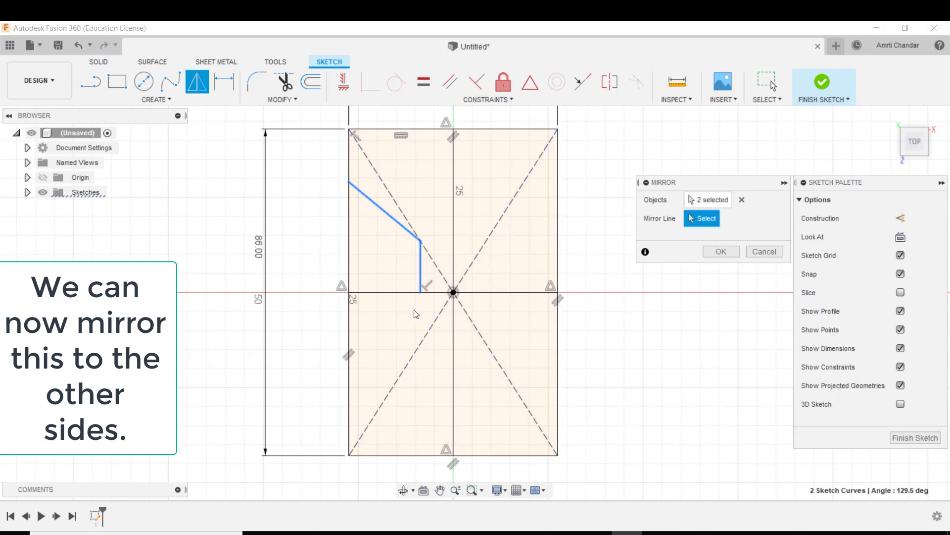
pyautogui.click(430, 292)
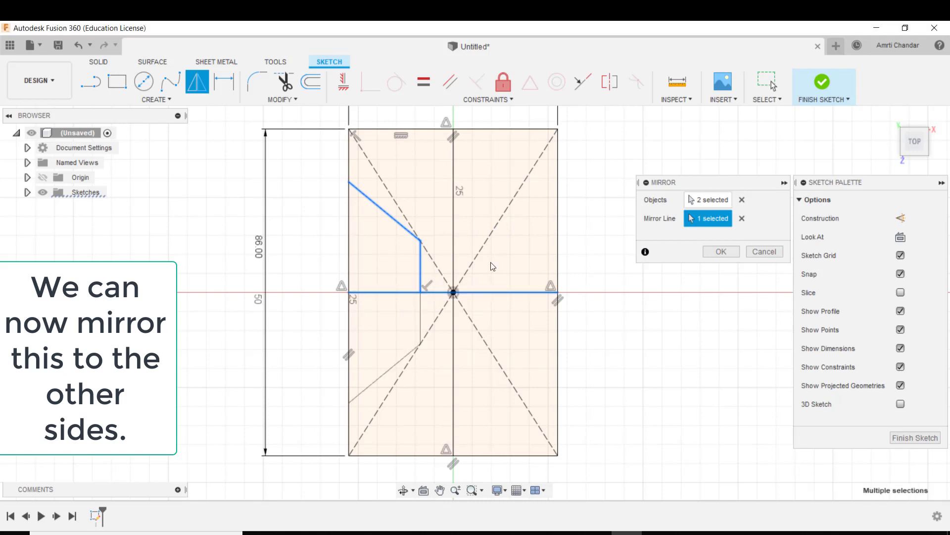
pyautogui.click(714, 252)
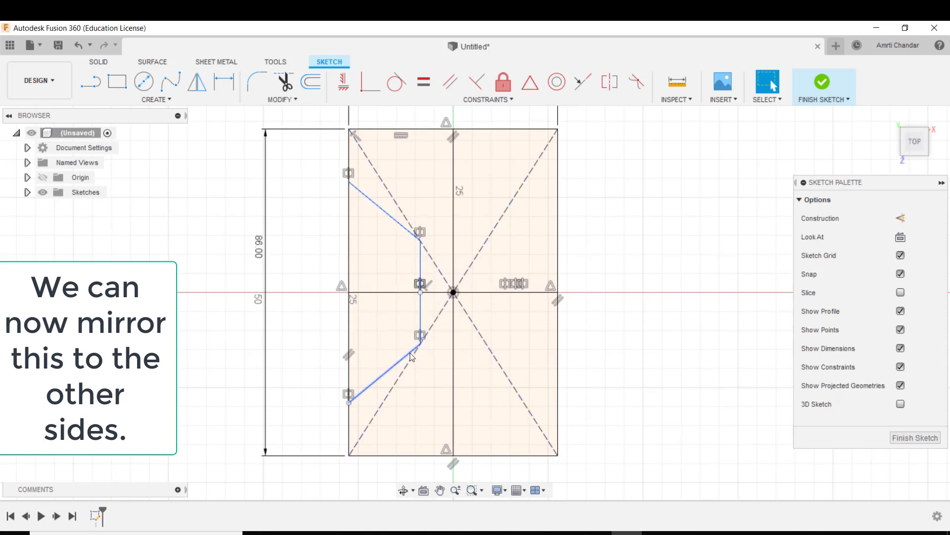
# Step: Mirror the four lines of the left slot outline across the rectangle's vertical centerline
pyautogui.click(197, 81)
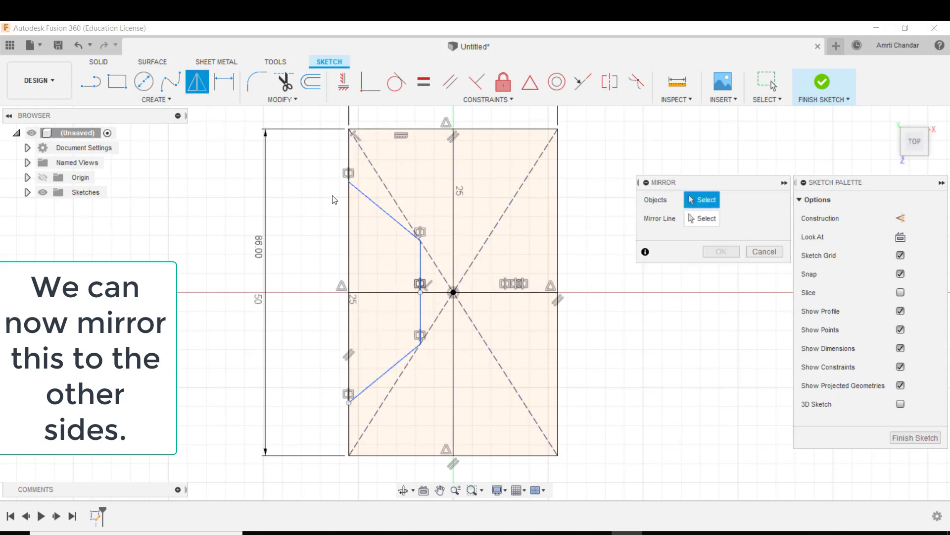
pyautogui.click(396, 223)
pyautogui.click(420, 268)
pyautogui.click(420, 322)
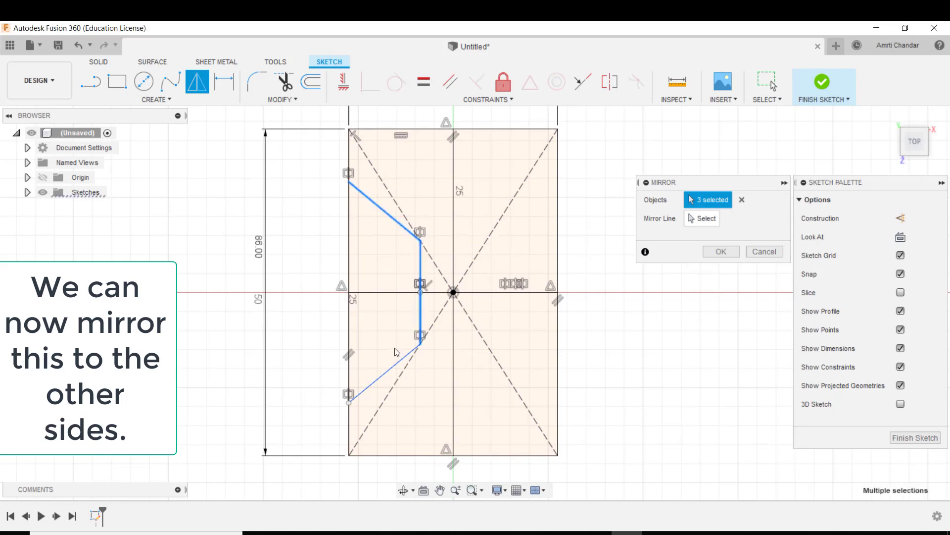
pyautogui.click(378, 379)
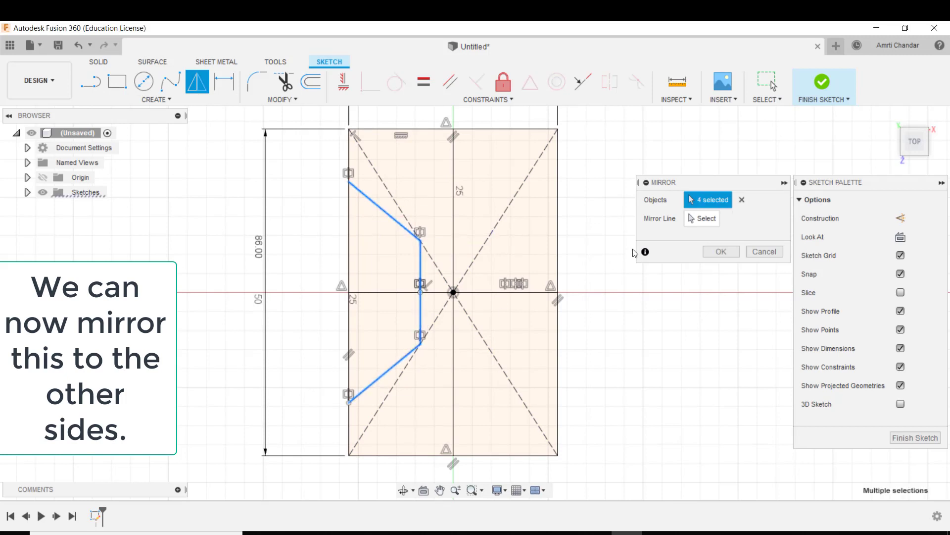
pyautogui.click(703, 226)
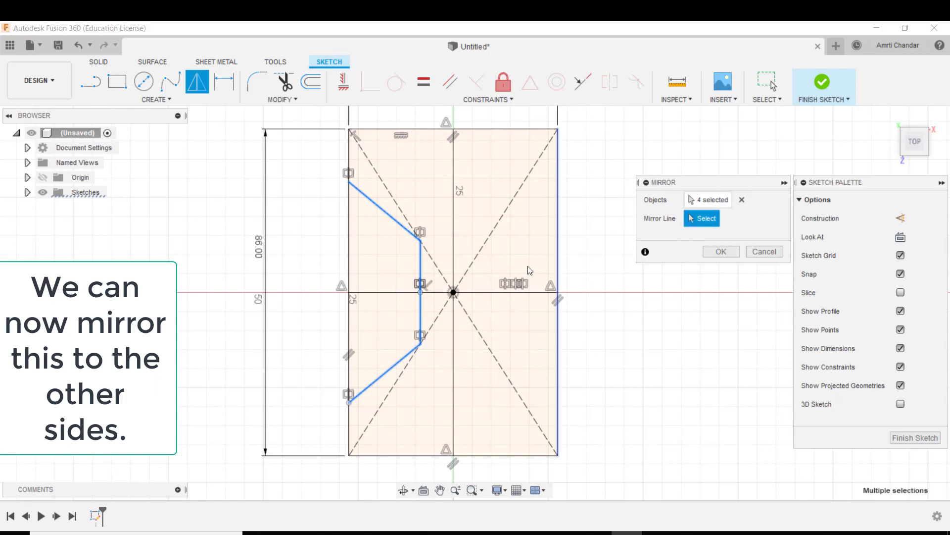
pyautogui.click(453, 313)
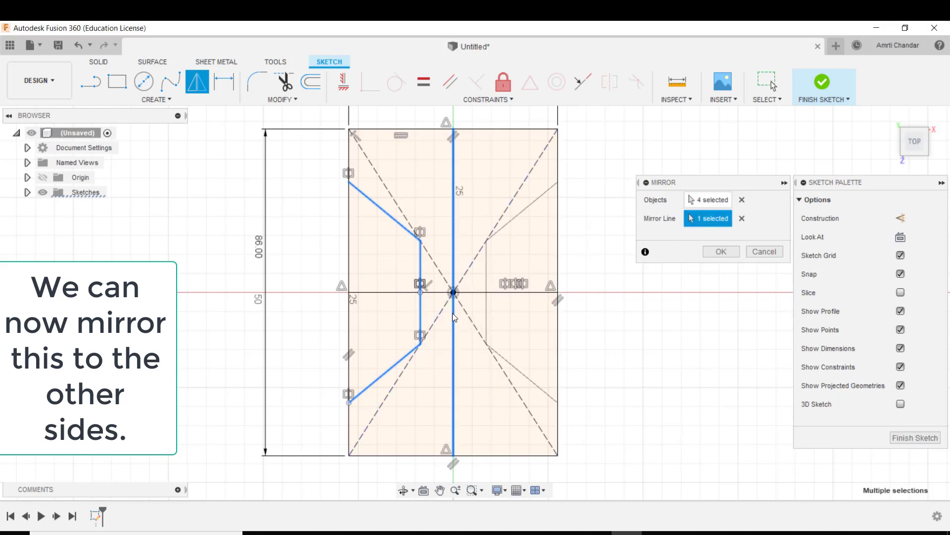
pyautogui.click(715, 253)
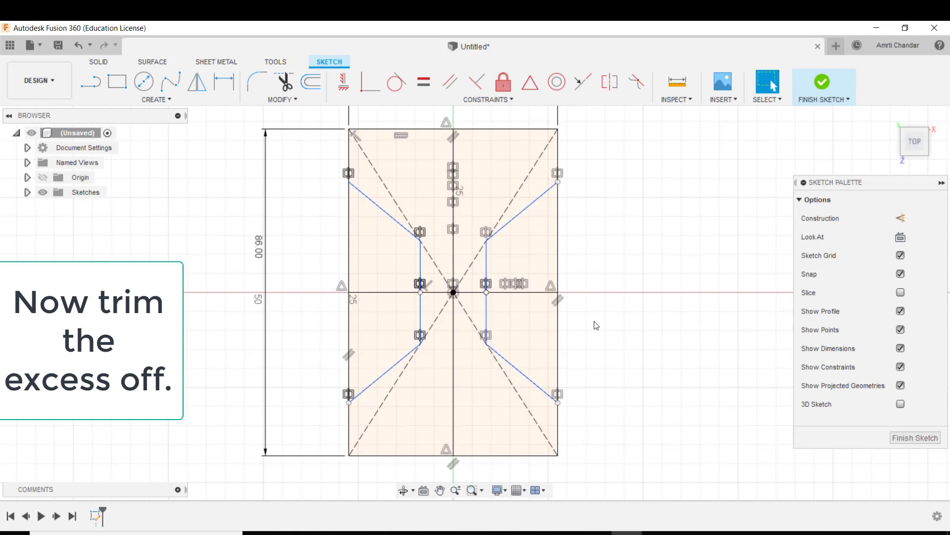
# Step: Trim away the rectangle's left and right edge segments between the ends of the slot outlines
pyautogui.click(281, 85)
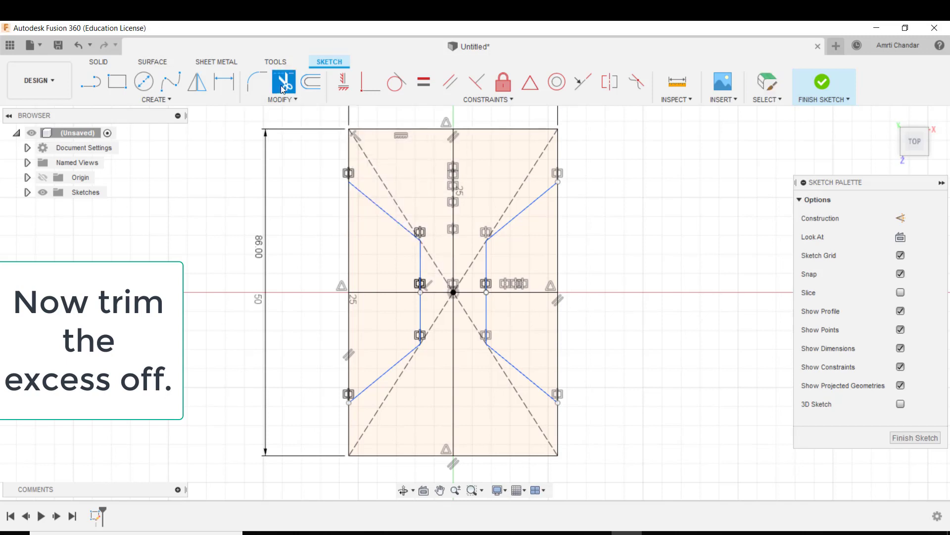
pyautogui.click(349, 233)
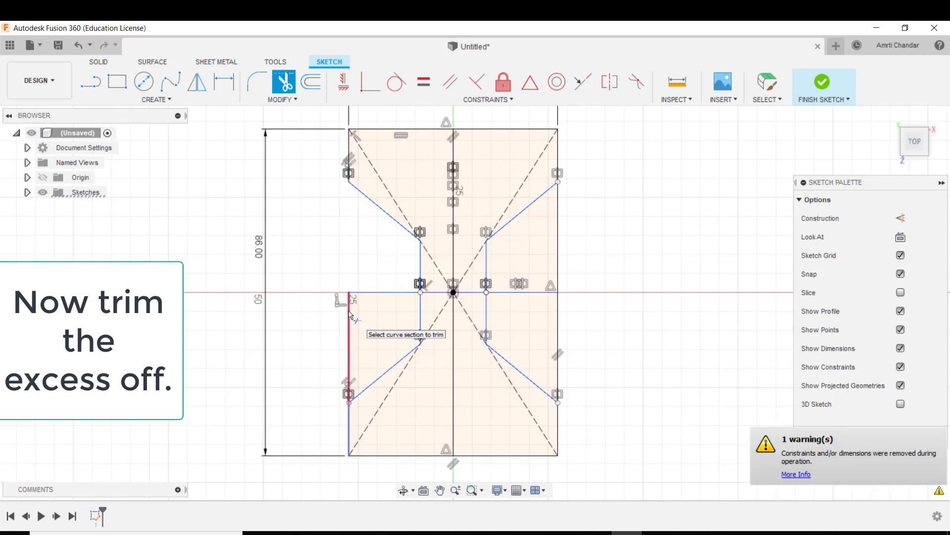
pyautogui.click(349, 319)
pyautogui.click(559, 260)
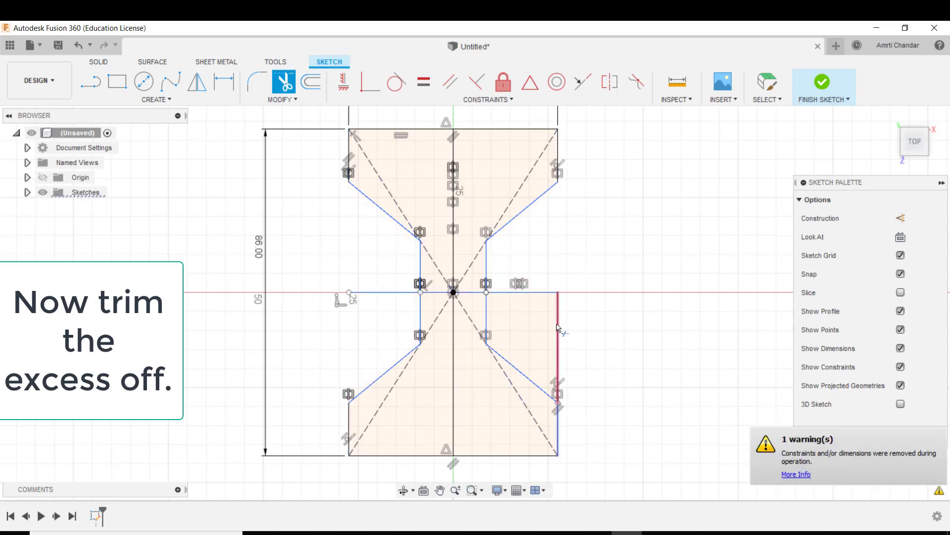
pyautogui.click(559, 327)
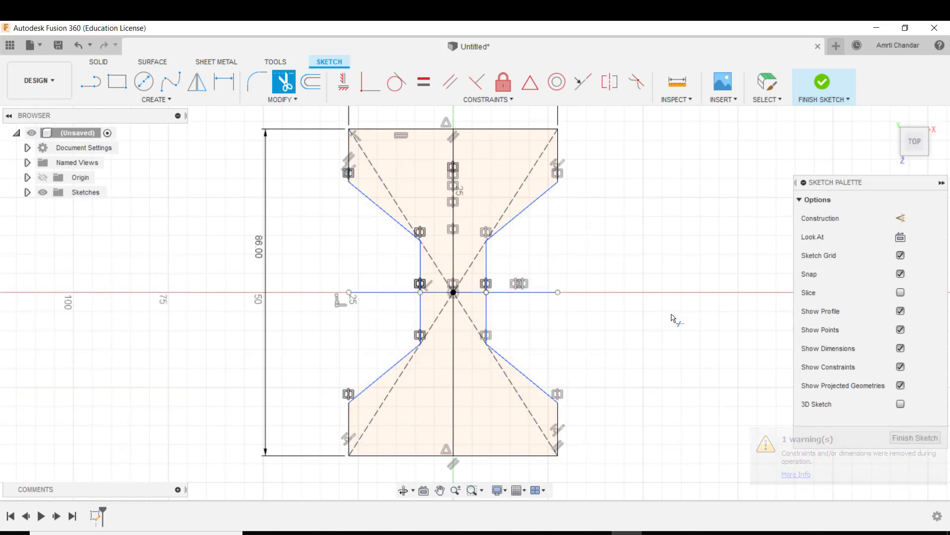
pyautogui.press('Escape')
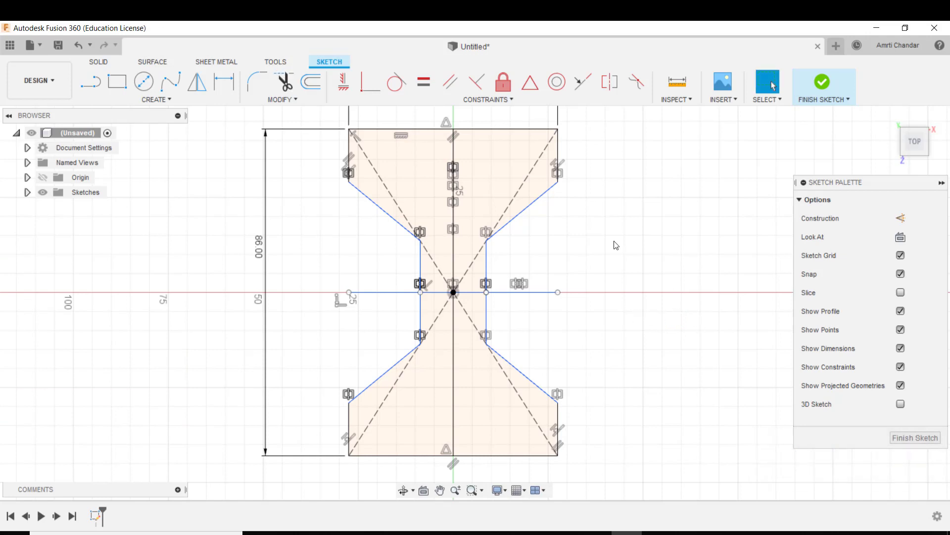
# Step: Reshape the slots by moving their points and edges until the left slot's lower vertical line is about 14.8 mm long, and finish the sketch
pyautogui.moveTo(346, 180)
pyautogui.mouseDown()
pyautogui.moveTo(344, 195)
pyautogui.moveTo(344, 178)
pyautogui.mouseUp()
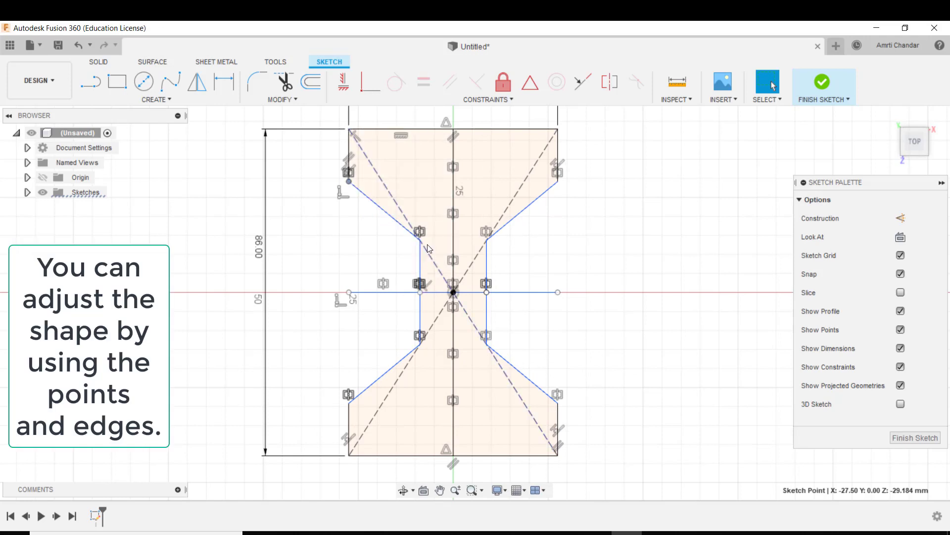
pyautogui.moveTo(424, 260); pyautogui.dragTo(409, 262)
pyautogui.moveTo(406, 220); pyautogui.dragTo(398, 248)
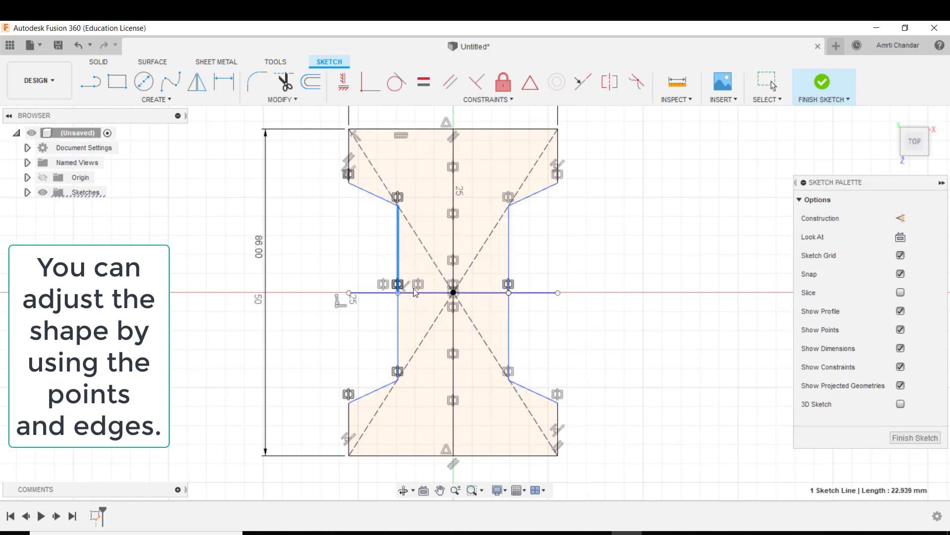
pyautogui.moveTo(398, 381)
pyautogui.mouseDown()
pyautogui.moveTo(385, 359)
pyautogui.moveTo(399, 362)
pyautogui.mouseUp()
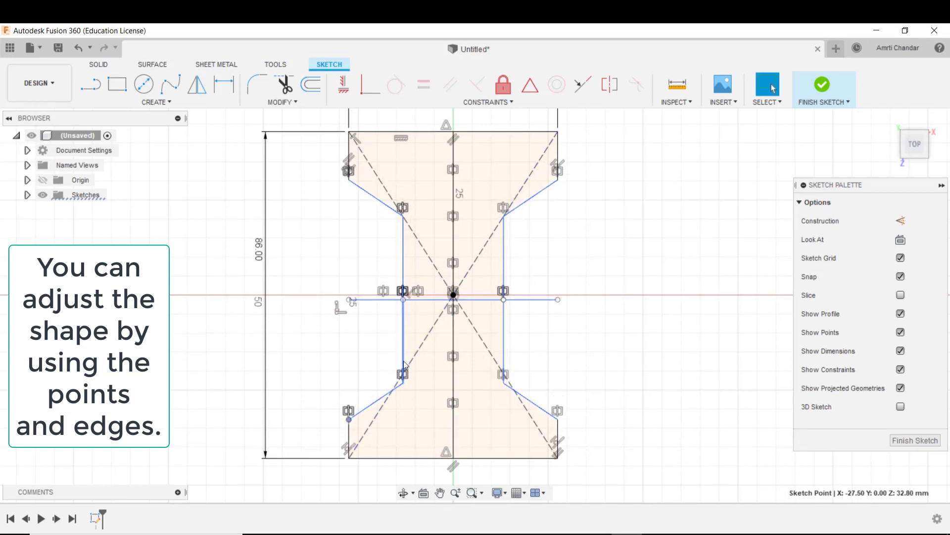
pyautogui.moveTo(402, 355); pyautogui.dragTo(419, 327)
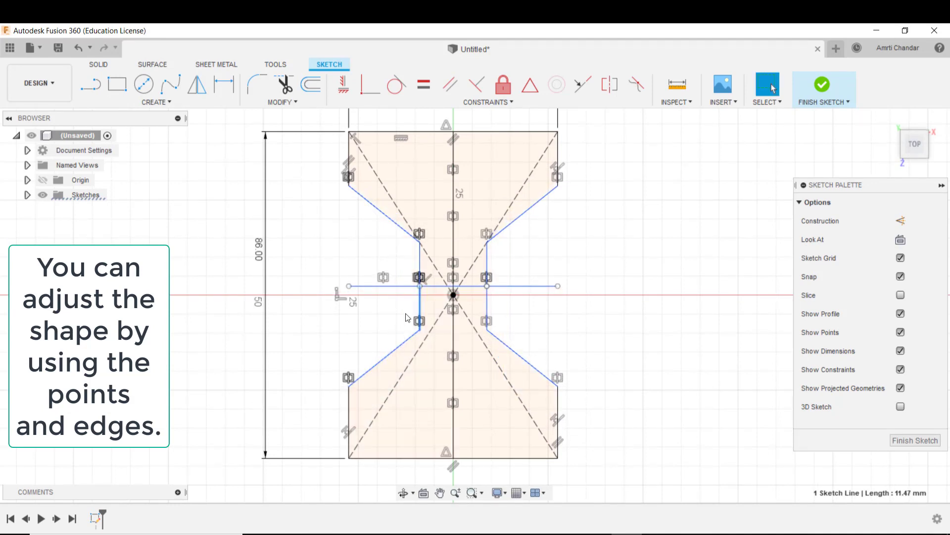
pyautogui.moveTo(418, 306); pyautogui.dragTo(409, 305)
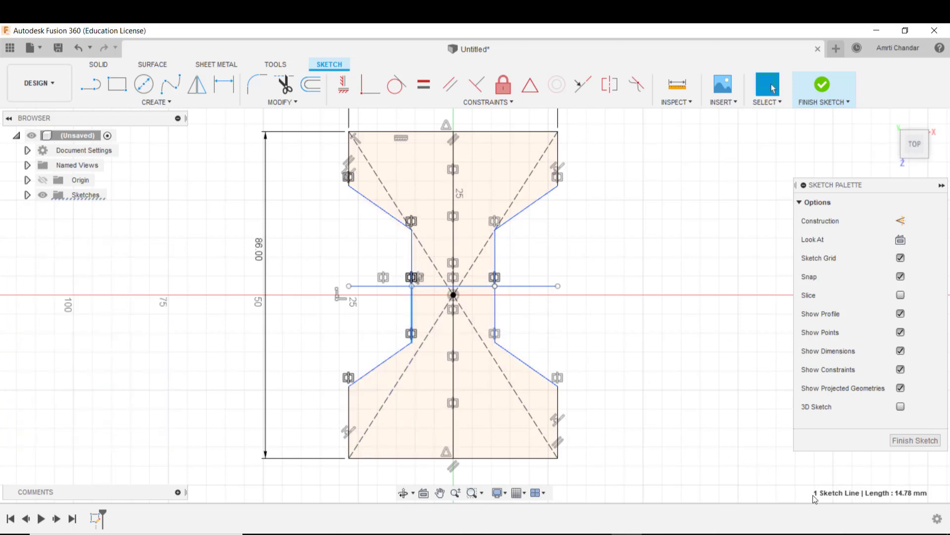
pyautogui.click(910, 440)
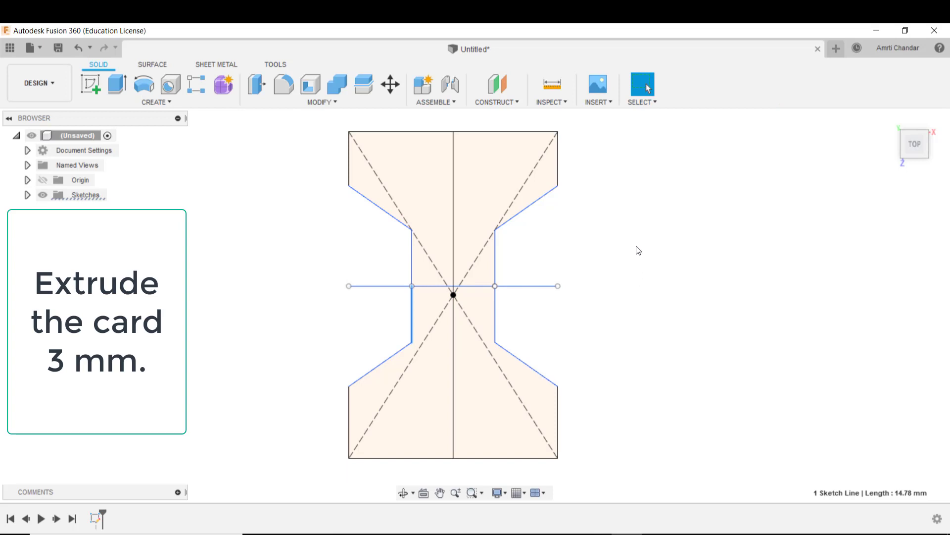
# Step: Extrude the four profiles of the card outline 3 mm as a new body
pyautogui.click(127, 88)
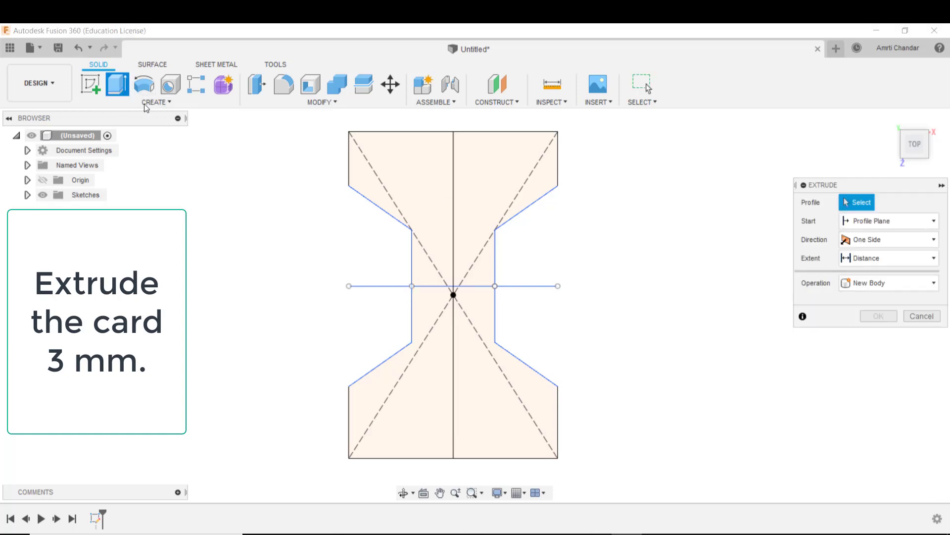
pyautogui.click(441, 229)
pyautogui.click(462, 229)
pyautogui.click(483, 329)
pyautogui.click(439, 326)
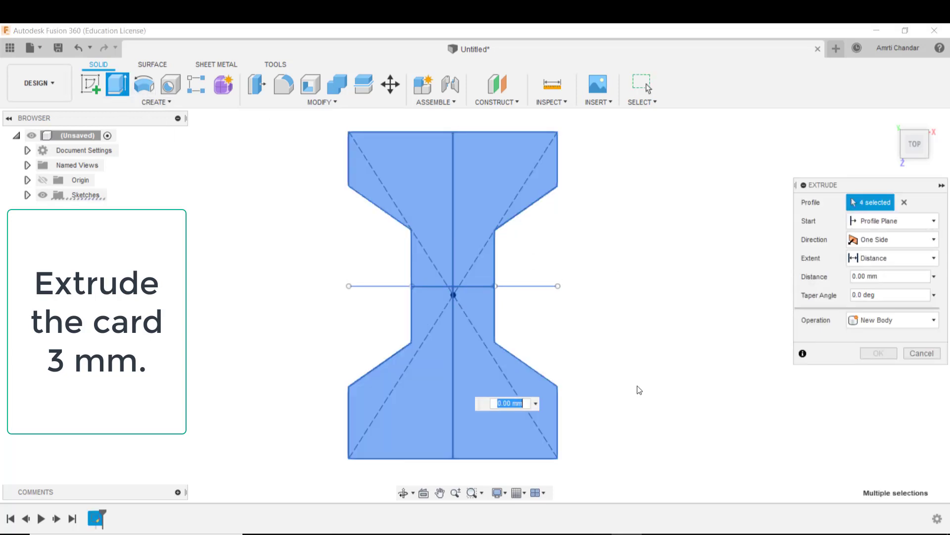
pyautogui.keyDown('shift'); pyautogui.moveTo(637, 350); pyautogui.dragTo(569, 277, button='middle'); pyautogui.keyUp('shift')
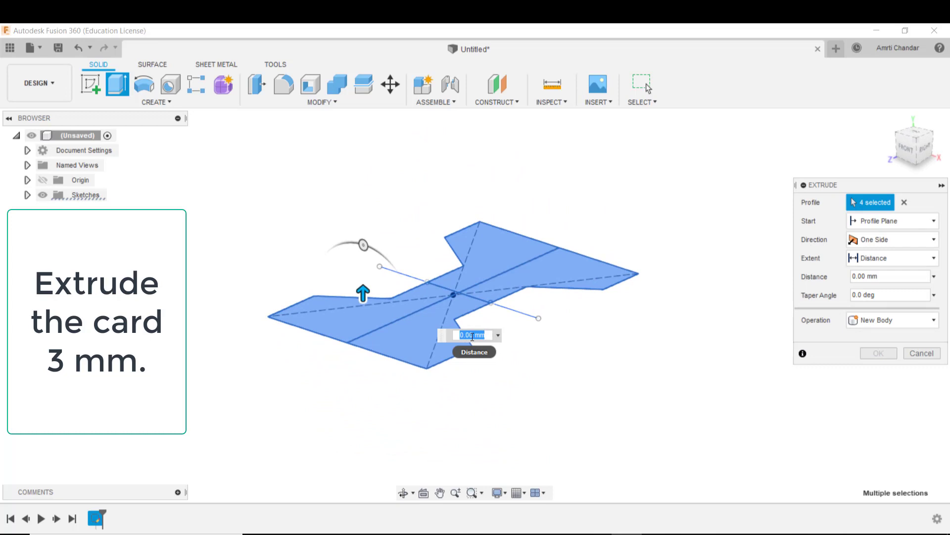
pyautogui.write('3')
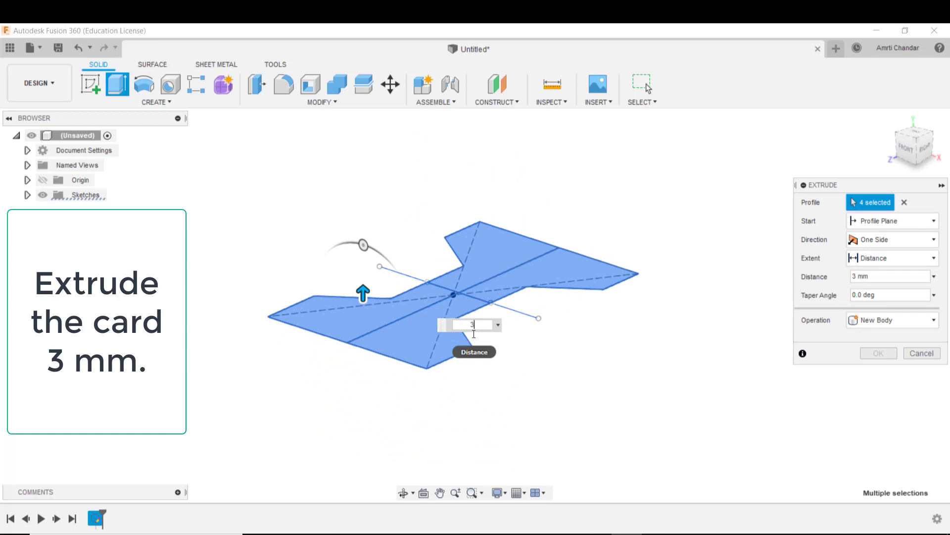
pyautogui.press('Return')
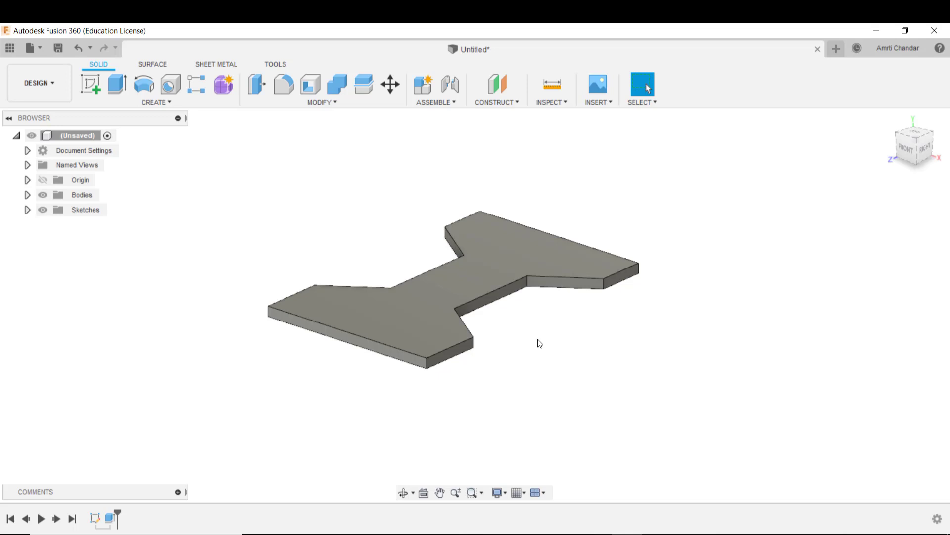
# Step: Create a sketch on the top face of the extruded card body
pyautogui.keyDown('shift'); pyautogui.moveTo(537, 345); pyautogui.dragTo(564, 350, button='middle'); pyautogui.keyUp('shift')
pyautogui.scroll(2, 526, 341)
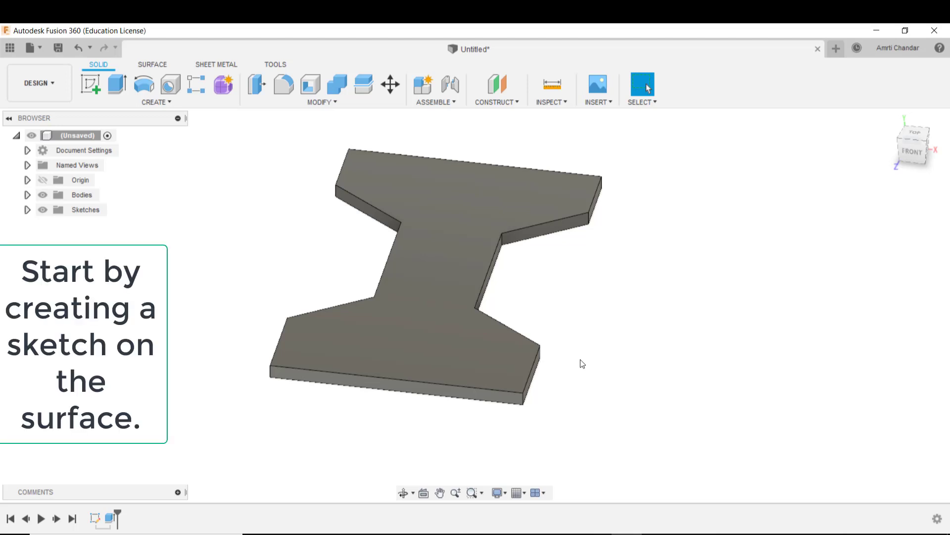
pyautogui.keyDown('shift'); pyautogui.moveTo(658, 393); pyautogui.dragTo(505, 398, button='middle'); pyautogui.keyUp('shift')
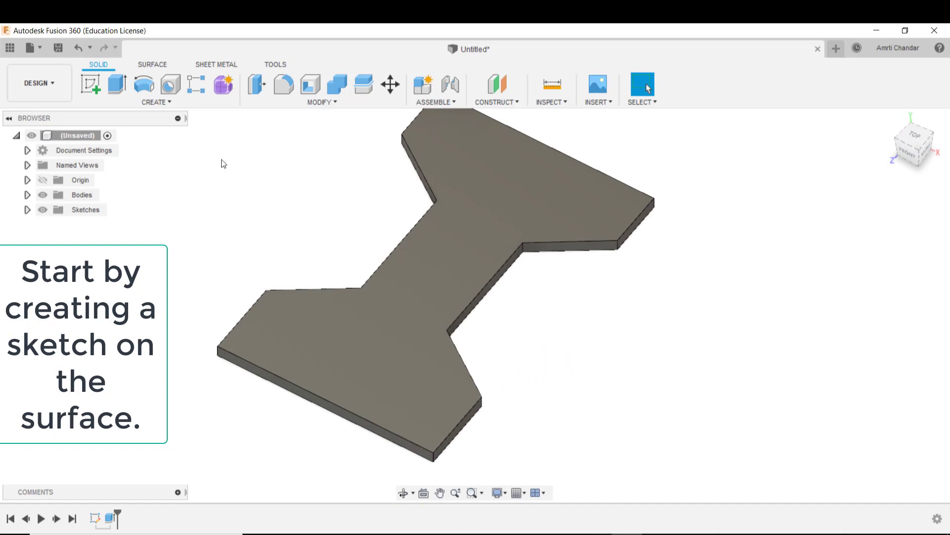
pyautogui.click(91, 85)
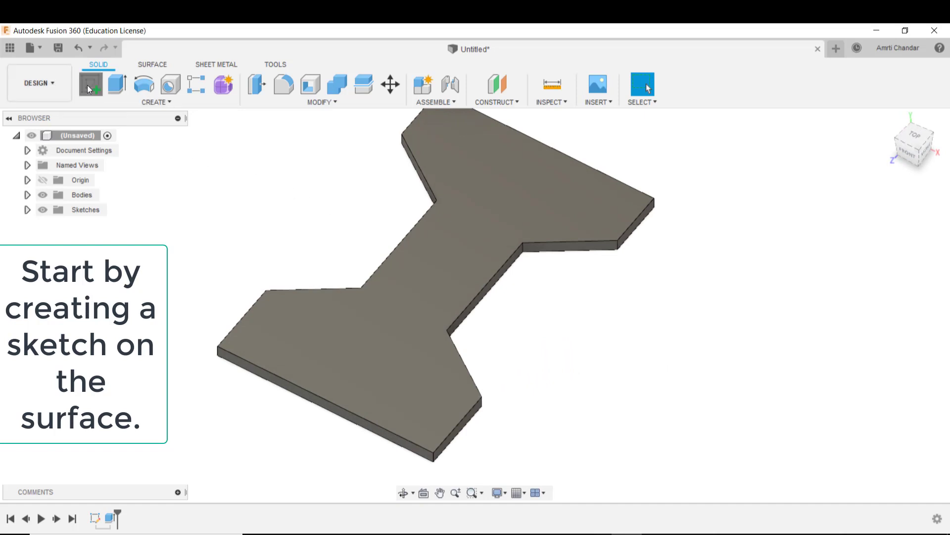
pyautogui.click(512, 213)
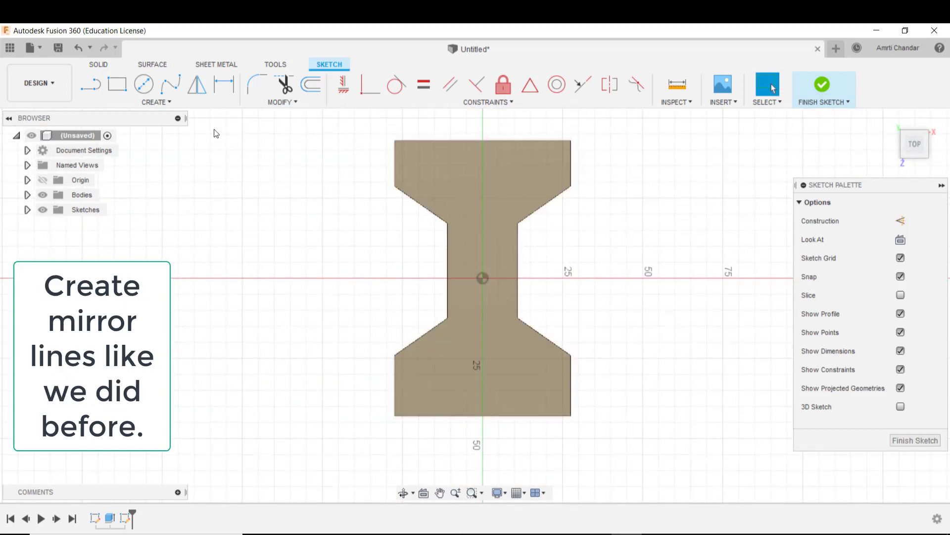
# Step: Draw a vertical line joining the midpoints of the body's end edges and a horizontal line across the middle of its neck
pyautogui.click(91, 85)
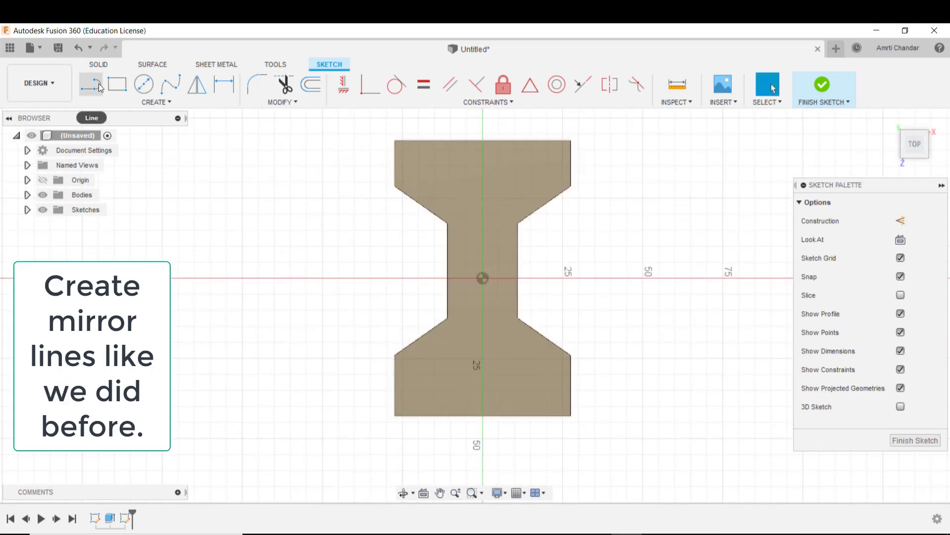
pyautogui.click(482, 140)
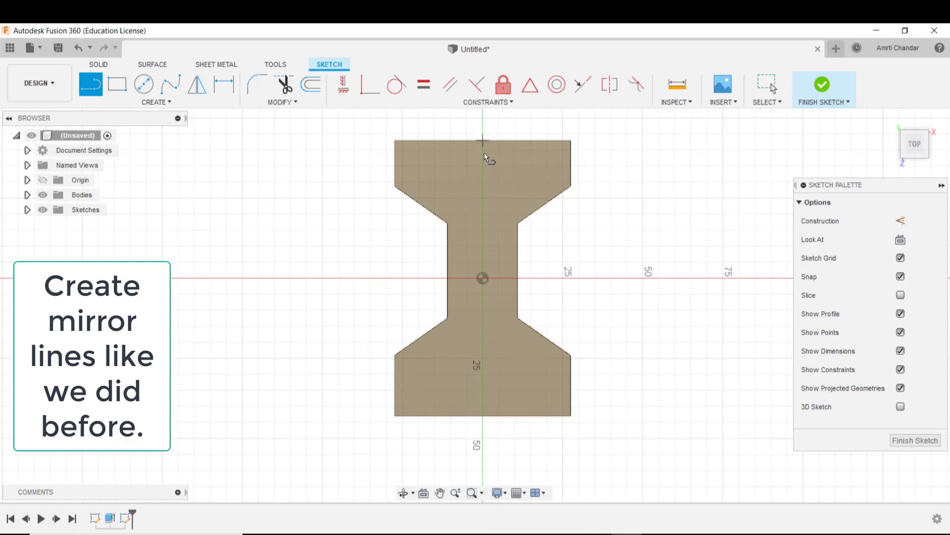
pyautogui.doubleClick(482, 416)
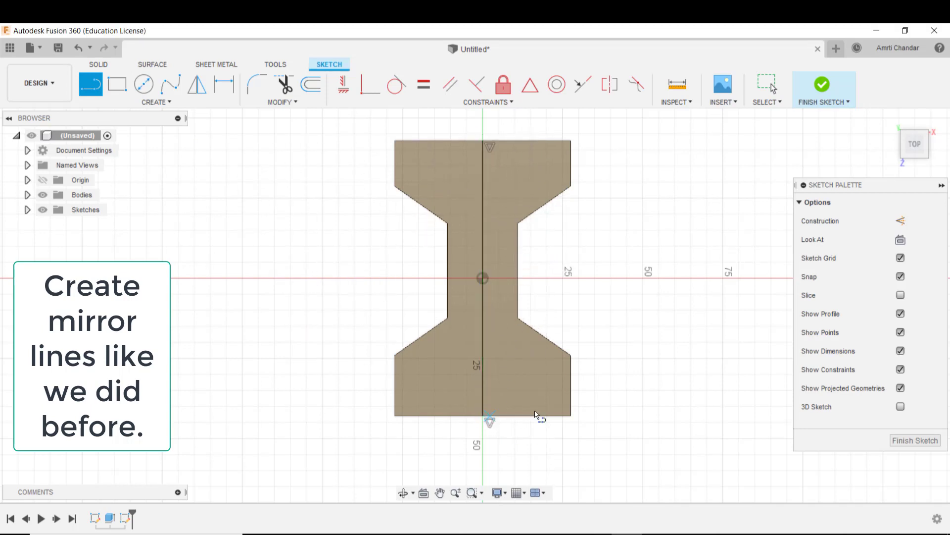
pyautogui.click(518, 273)
pyautogui.doubleClick(447, 277)
# Step: Draw a rectangle about 7.8 mm wide and 10 mm high on the body's lower edge, between the vertical centre line and the right side
pyautogui.moveTo(628, 291)
pyautogui.mouseDown(button='middle')
pyautogui.moveTo(619, 270)
pyautogui.moveTo(598, 261)
pyautogui.mouseUp(button='middle')
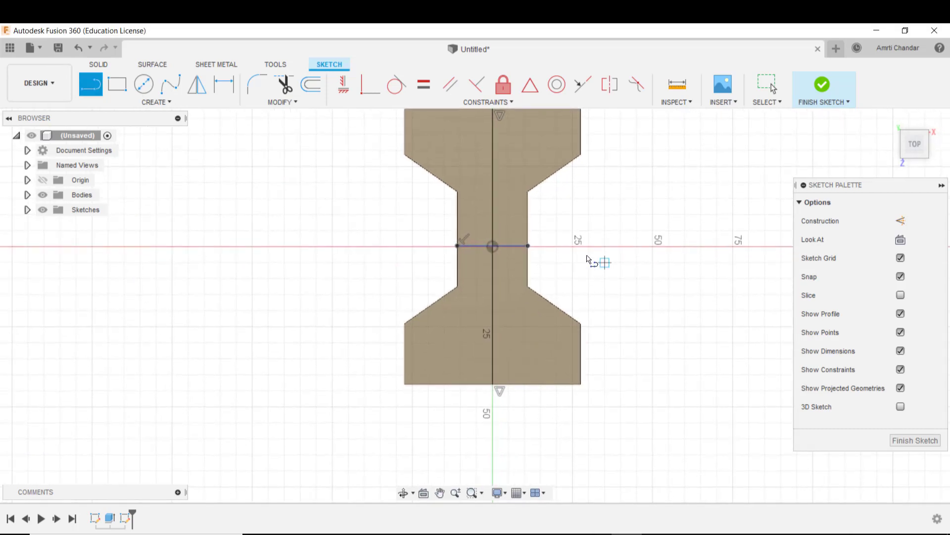
pyautogui.scroll(10, 526, 371)
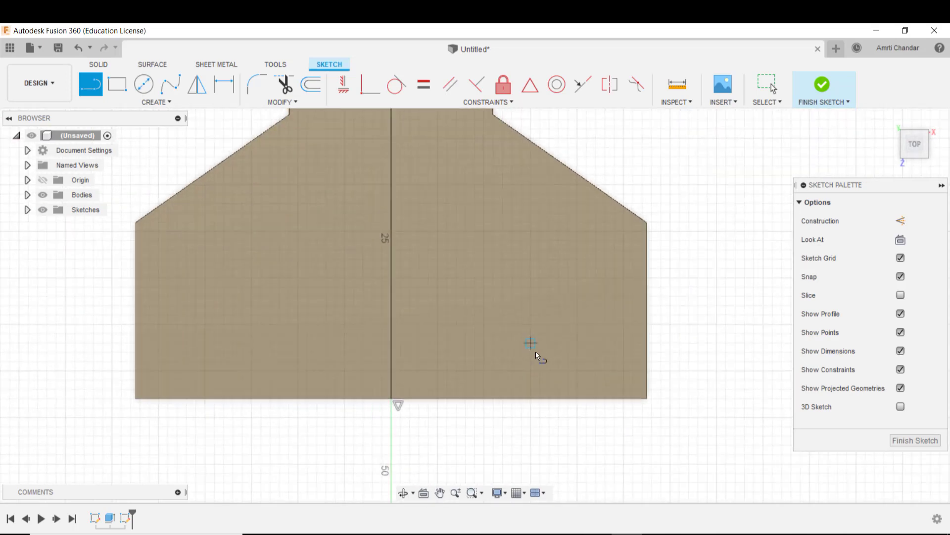
pyautogui.scroll(1, 581, 390)
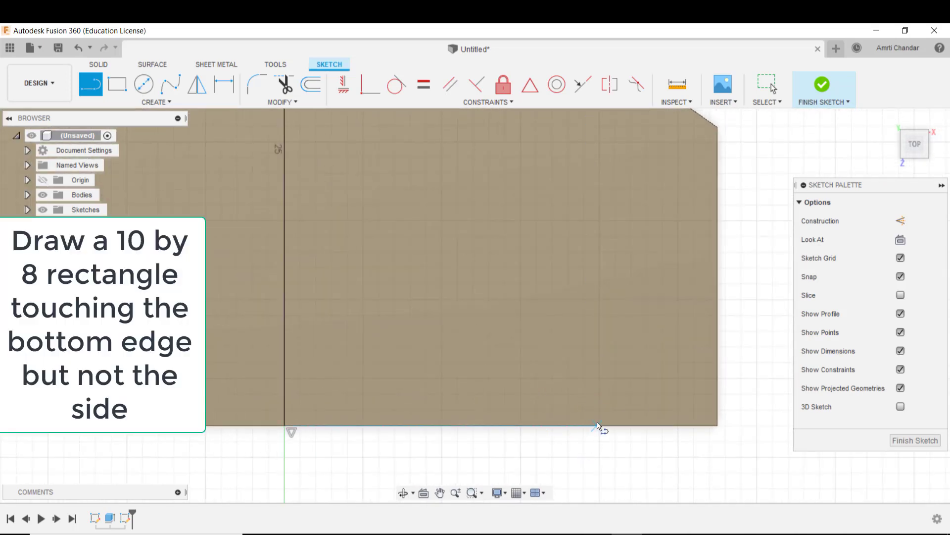
pyautogui.press('Escape')
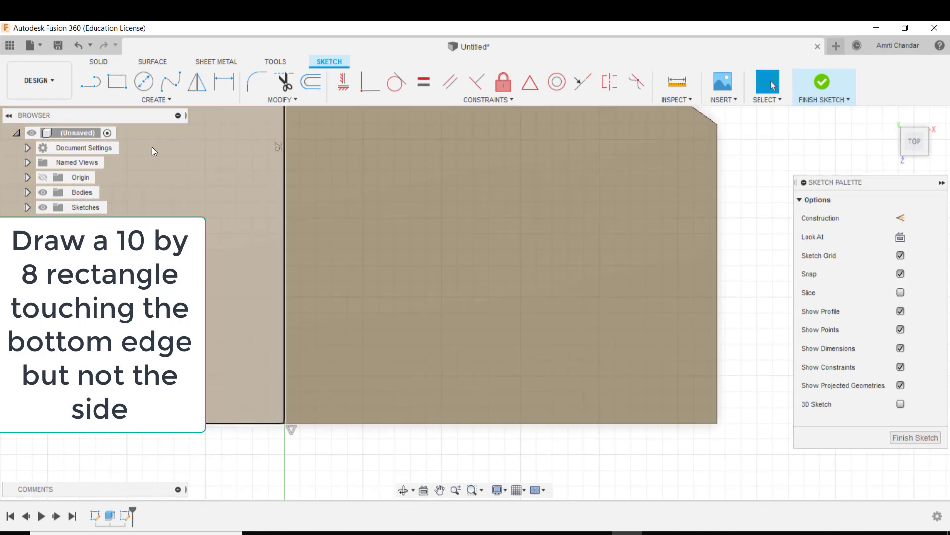
pyautogui.click(124, 85)
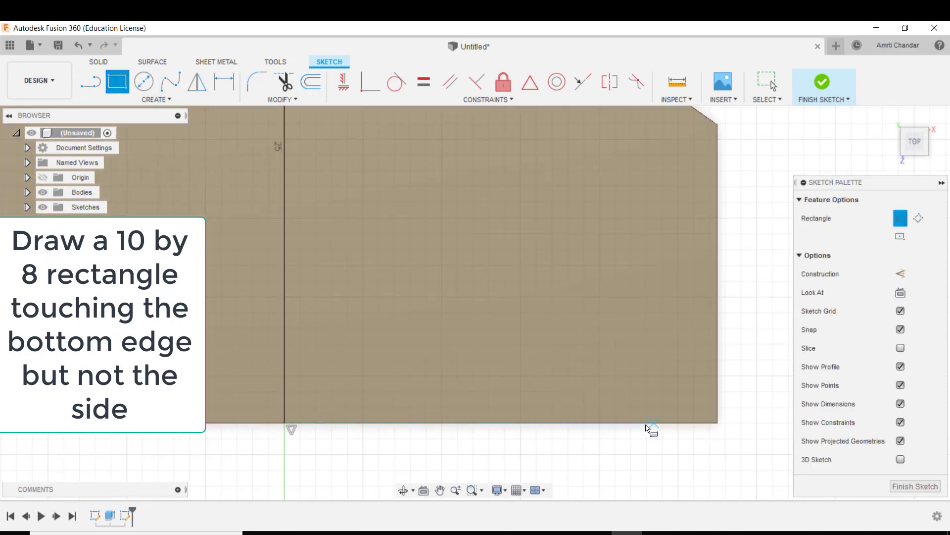
pyautogui.click(599, 422)
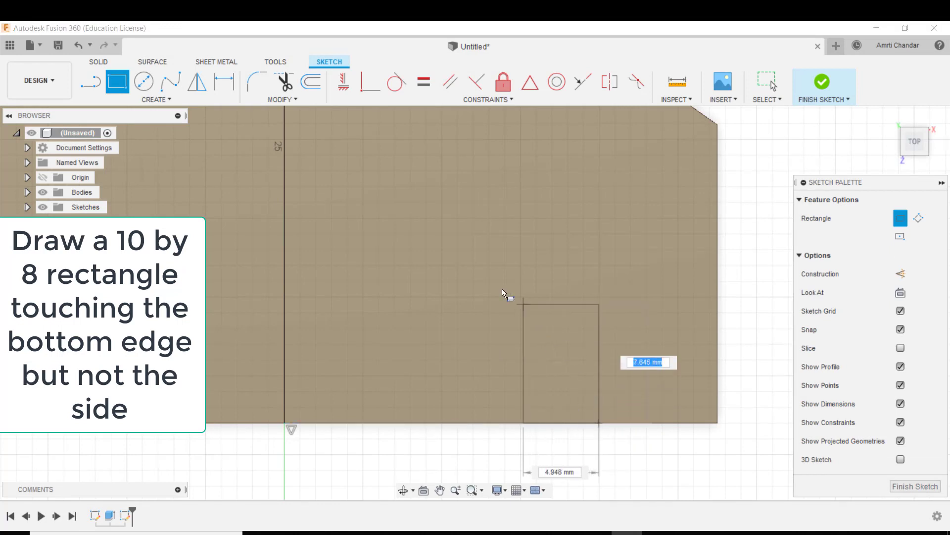
pyautogui.write('10')
pyautogui.press('Return')
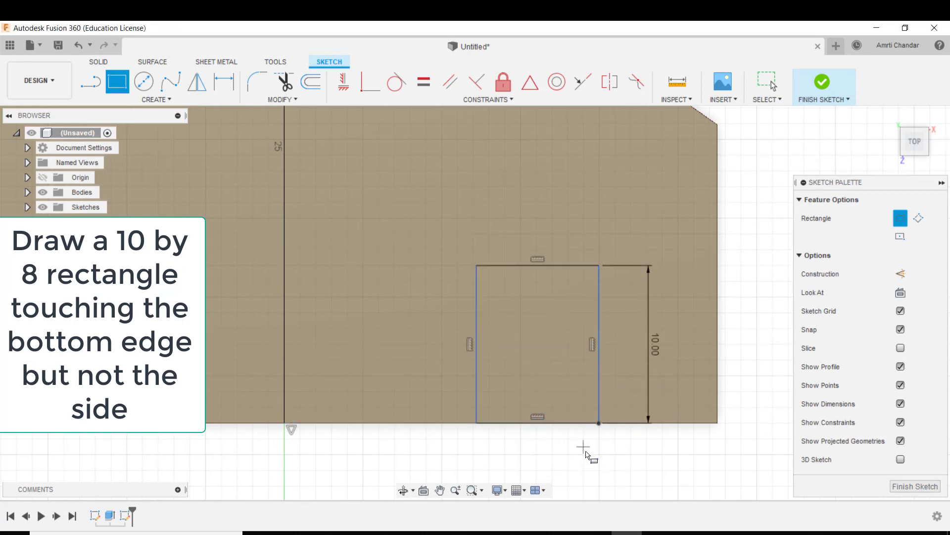
# Step: Dimension the rectangle's upper edge and set its width to 8 mm
pyautogui.click(224, 81)
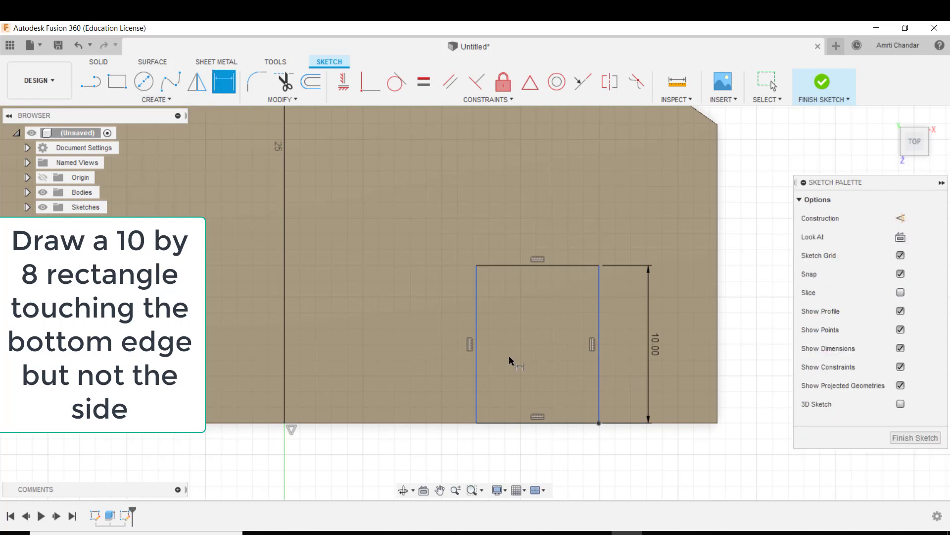
pyautogui.click(532, 265)
pyautogui.click(534, 190)
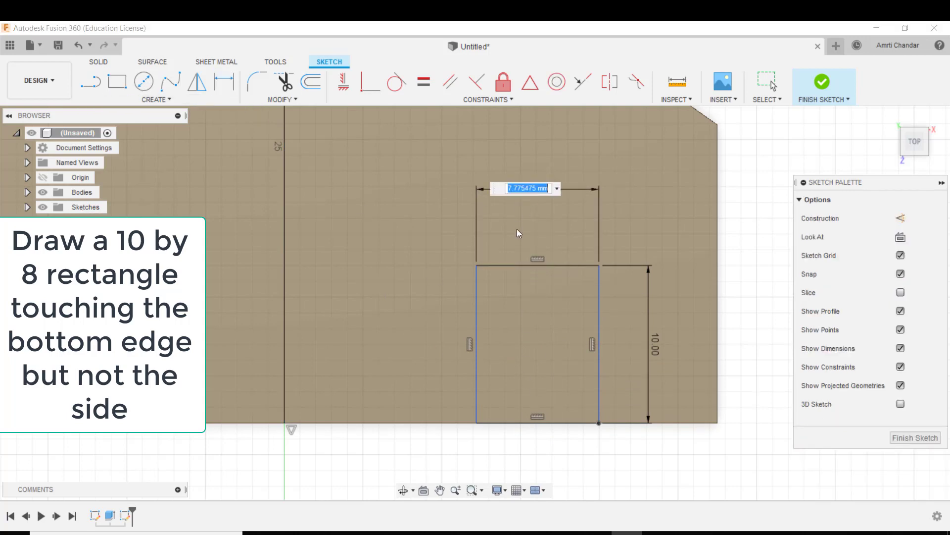
pyautogui.moveTo(538, 189); pyautogui.dragTo(509, 186)
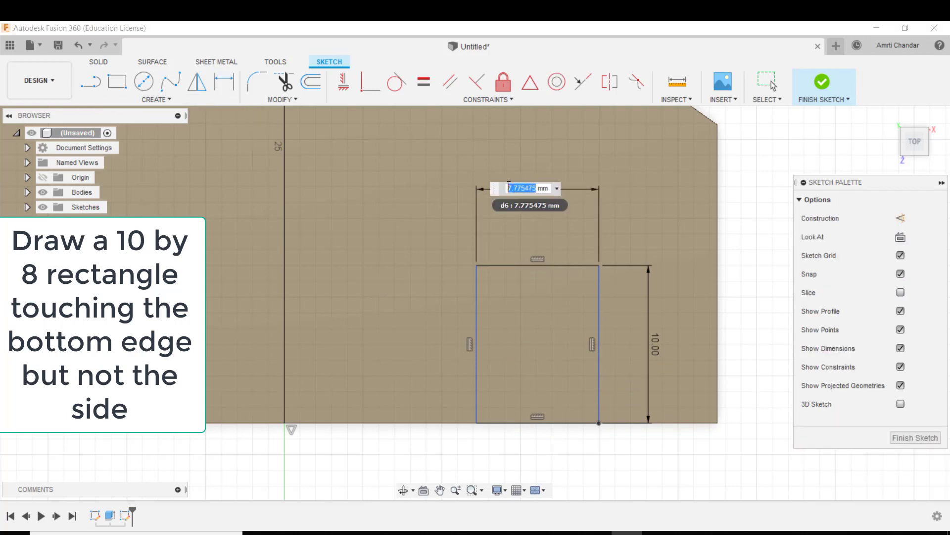
pyautogui.write('8')
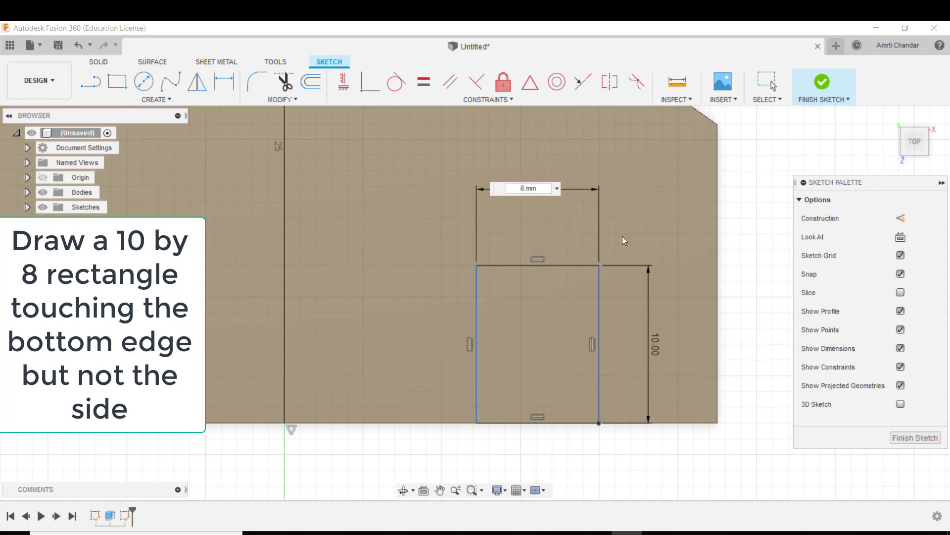
pyautogui.press('Return')
# Step: Mirror the rectangle's two sides and upper edge across the vertical centre line
pyautogui.scroll(-10, 651, 366)
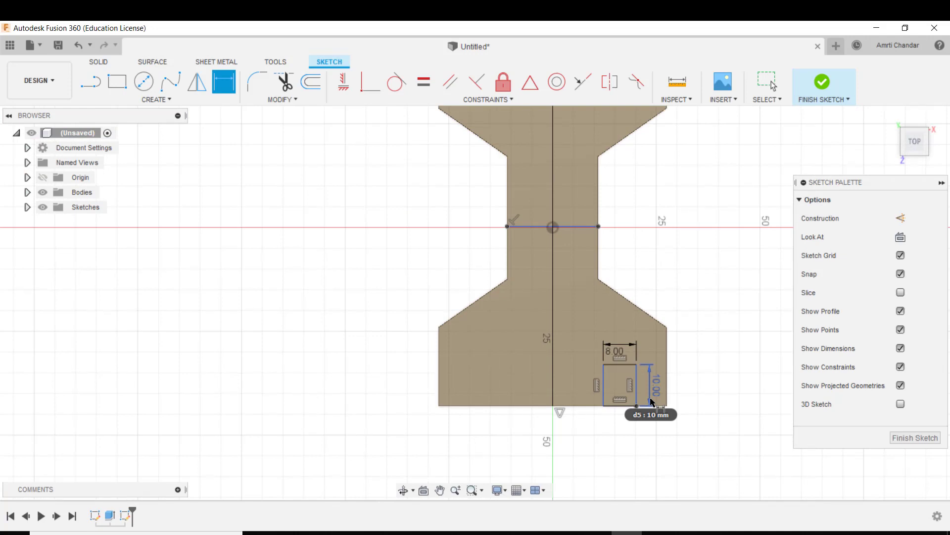
pyautogui.scroll(5, 617, 395)
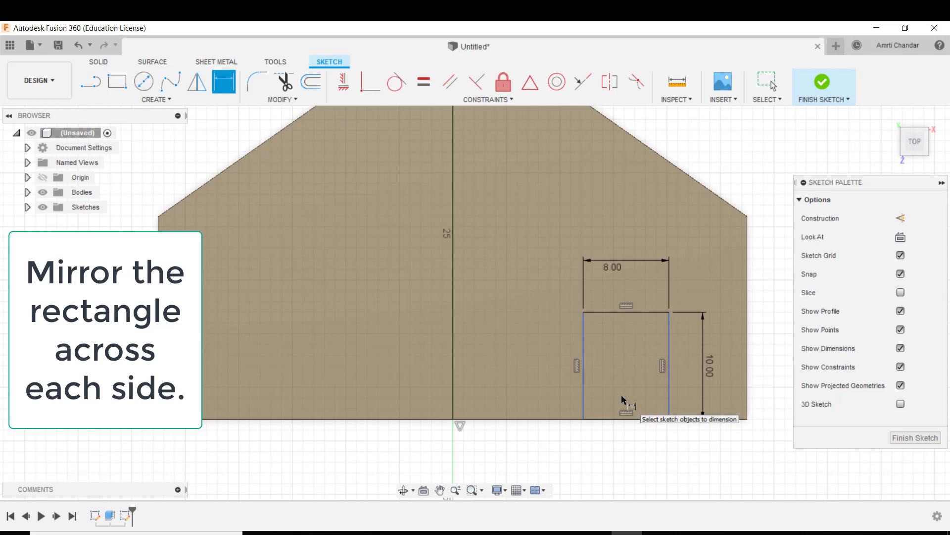
pyautogui.scroll(-3, 622, 394)
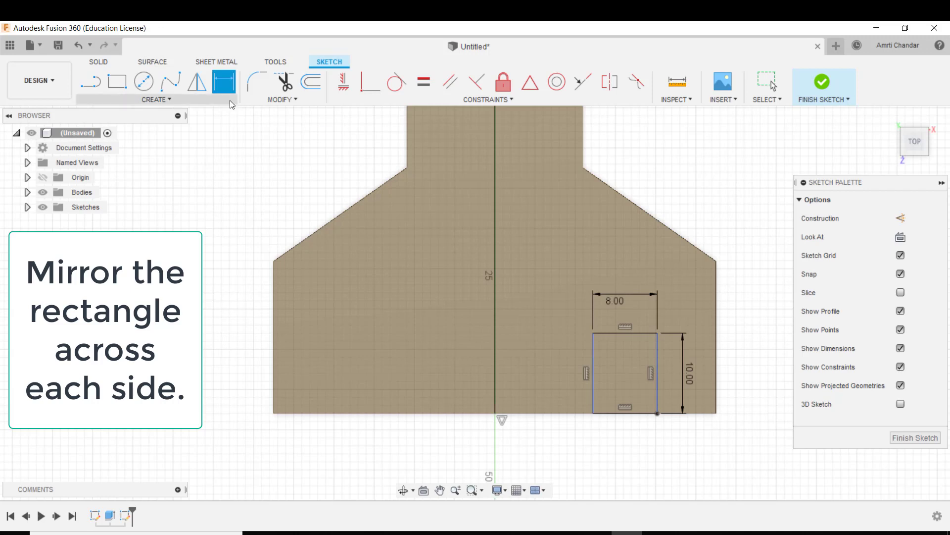
pyautogui.click(197, 82)
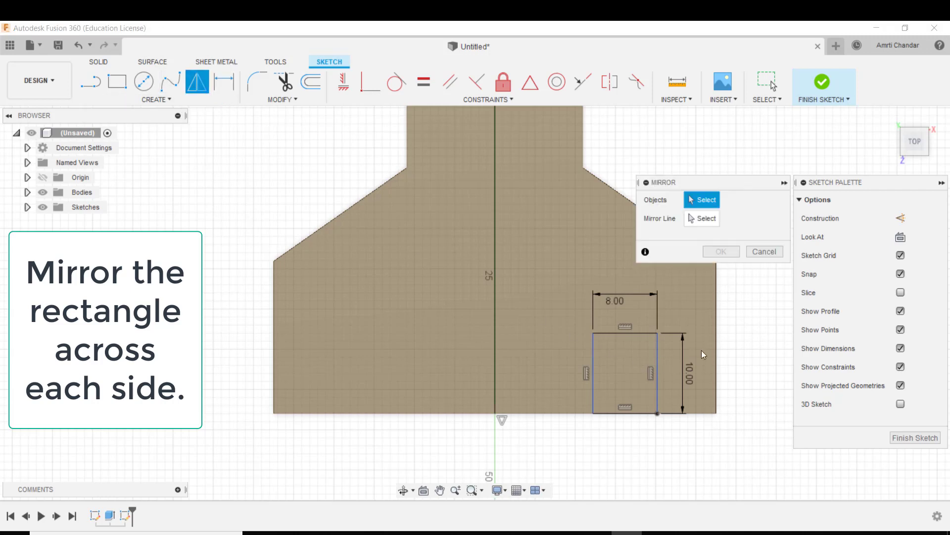
pyautogui.click(593, 345)
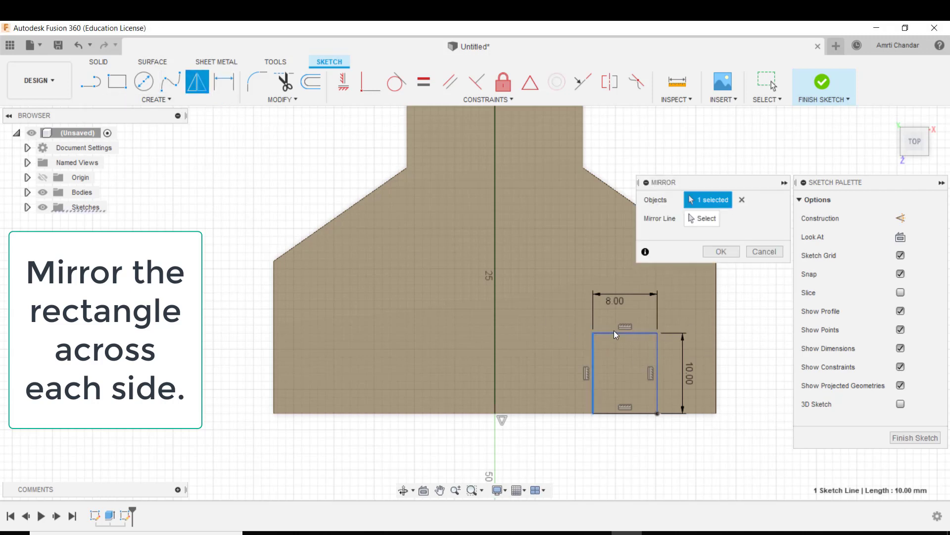
pyautogui.click(614, 333)
pyautogui.click(658, 356)
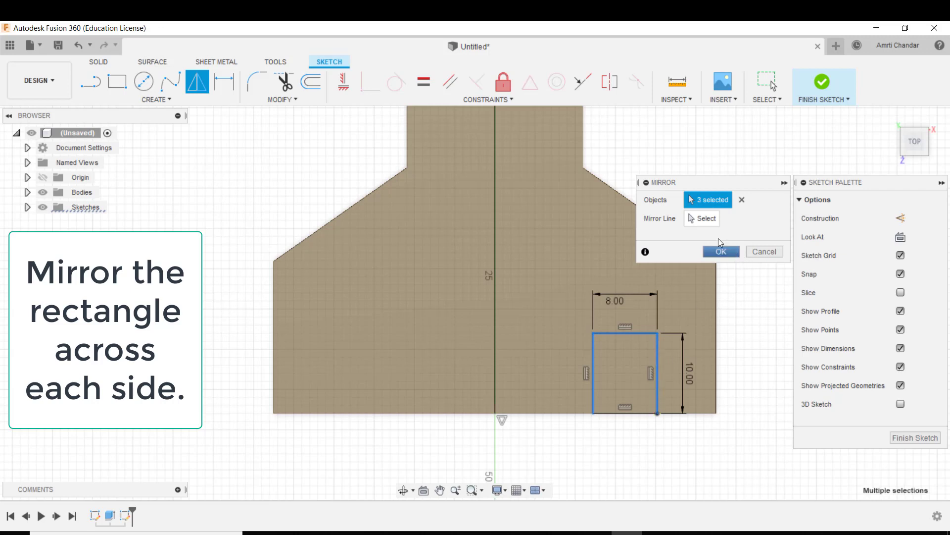
pyautogui.click(703, 219)
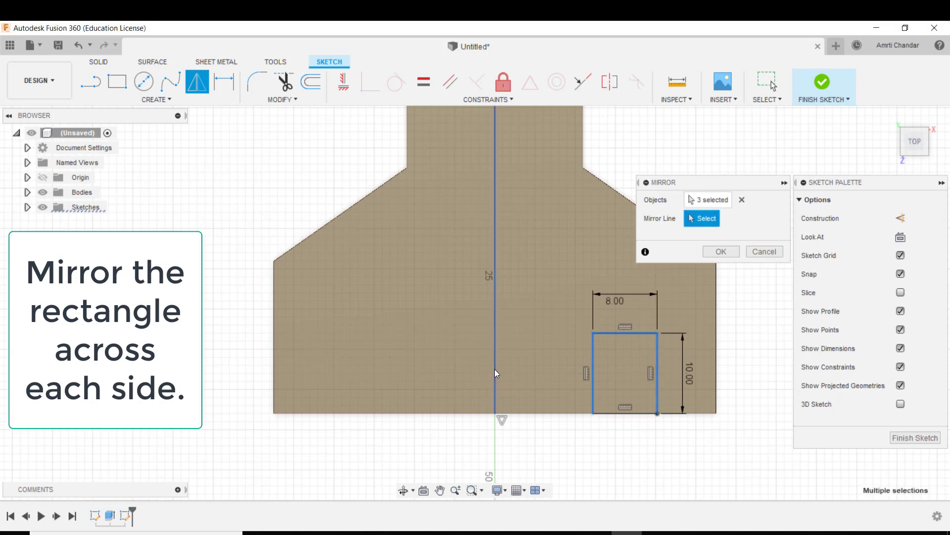
pyautogui.click(496, 372)
pyautogui.click(720, 252)
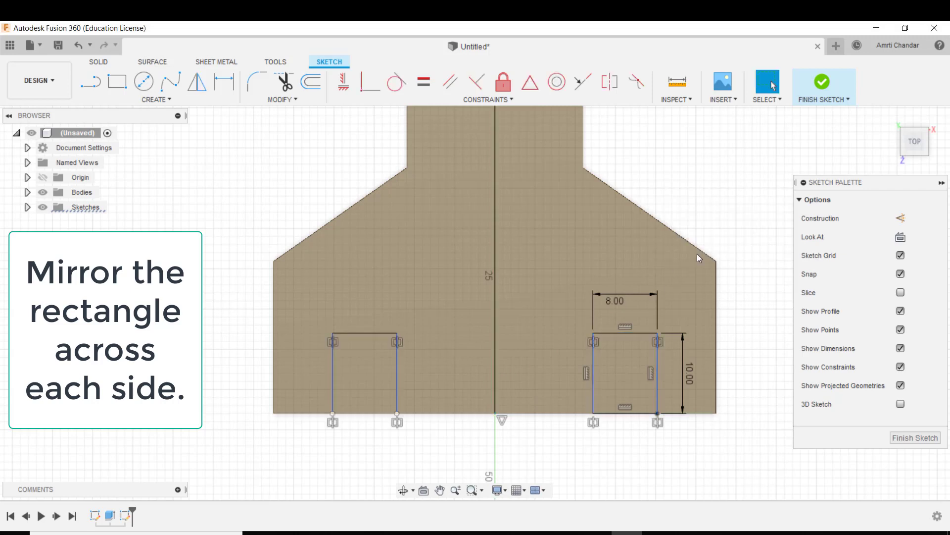
# Step: Mirror the side and upper lines of both lower rectangles across the horizontal line on the neck, and finish the sketch
pyautogui.scroll(-5, 687, 352)
pyautogui.scroll(-3, 683, 427)
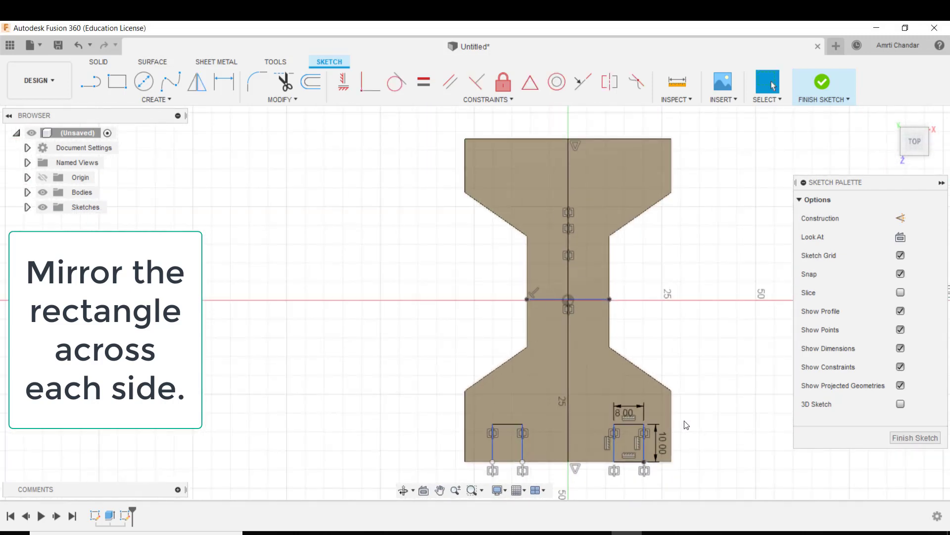
pyautogui.click(198, 83)
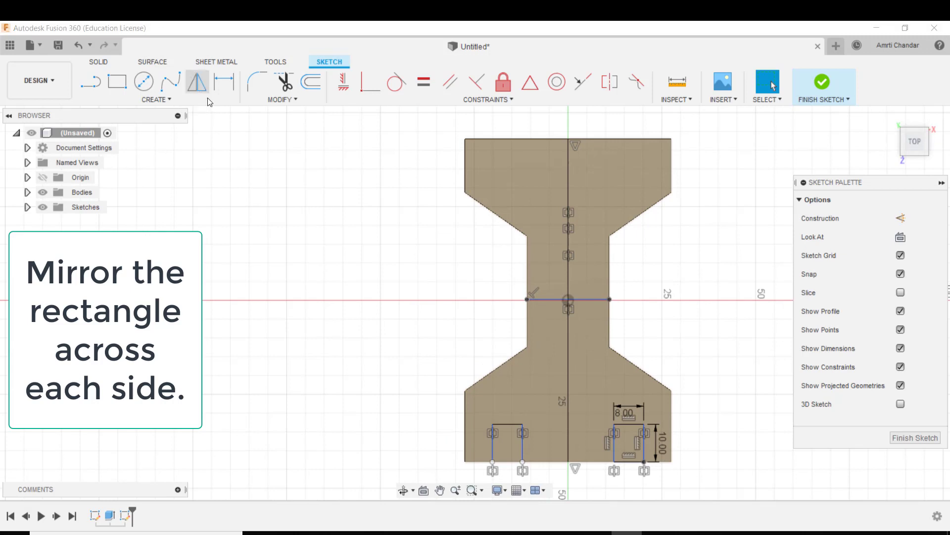
pyautogui.click(493, 438)
pyautogui.click(507, 424)
pyautogui.click(521, 444)
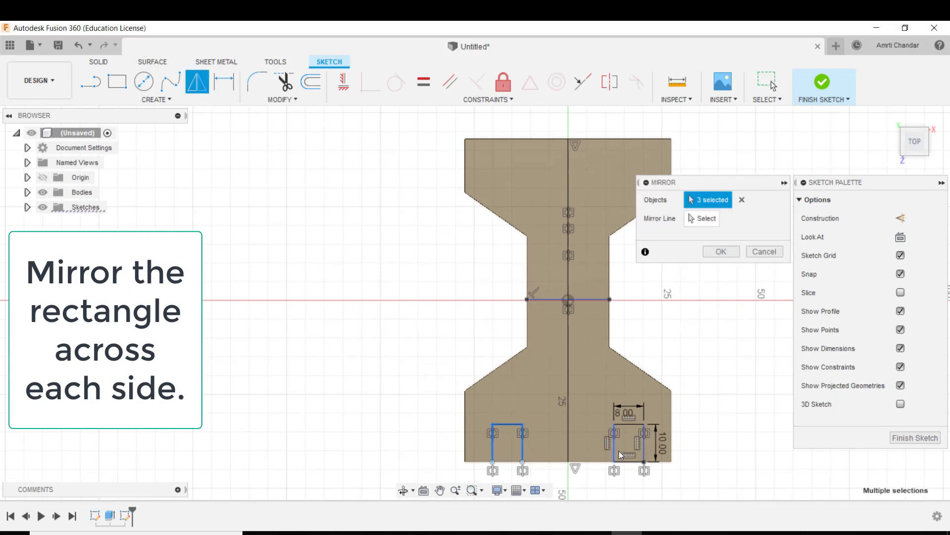
pyautogui.click(614, 448)
pyautogui.click(628, 424)
pyautogui.click(644, 442)
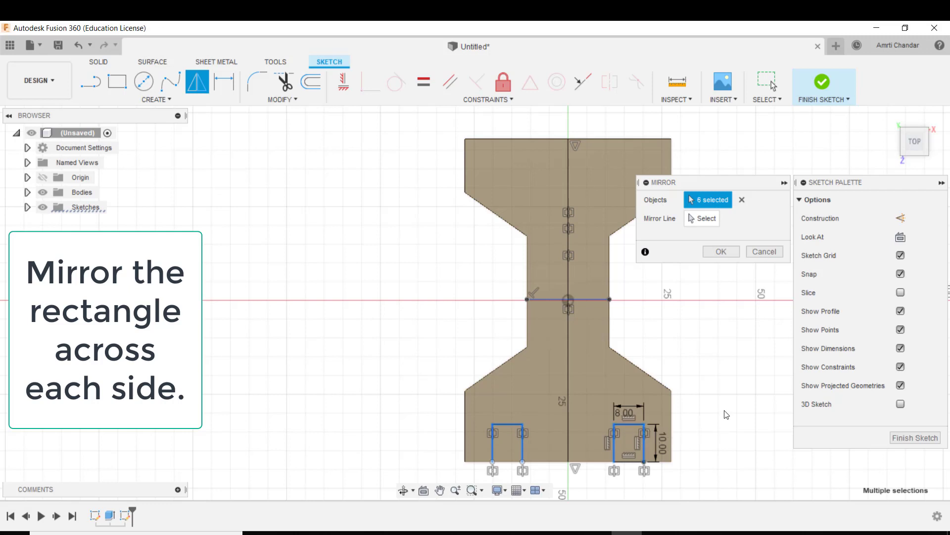
pyautogui.click(709, 218)
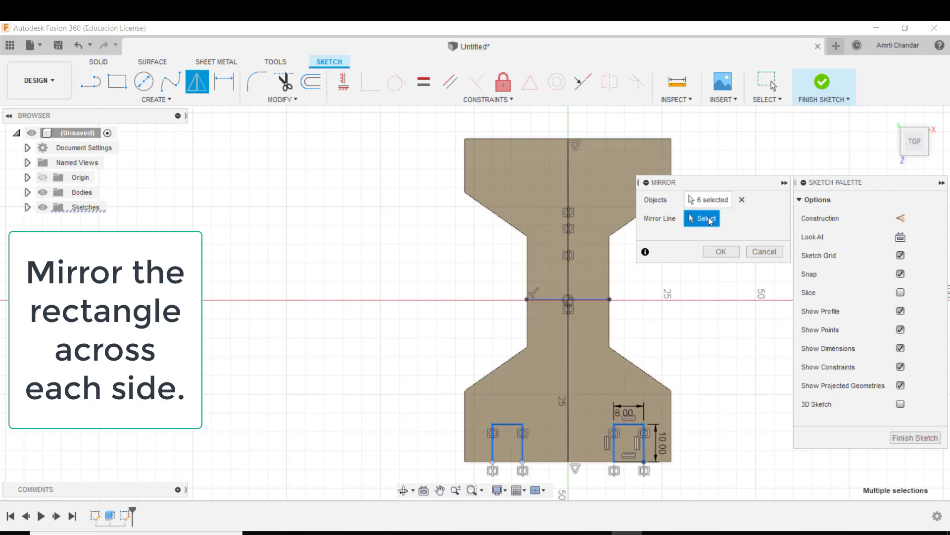
pyautogui.click(587, 299)
pyautogui.scroll(-2, 589, 312)
pyautogui.moveTo(593, 322); pyautogui.dragTo(525, 343, button='middle')
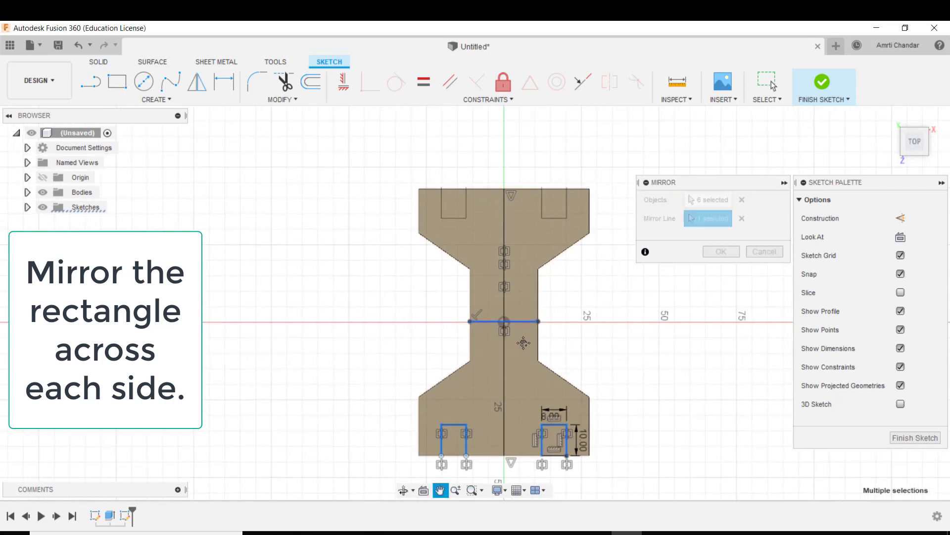
pyautogui.click(720, 251)
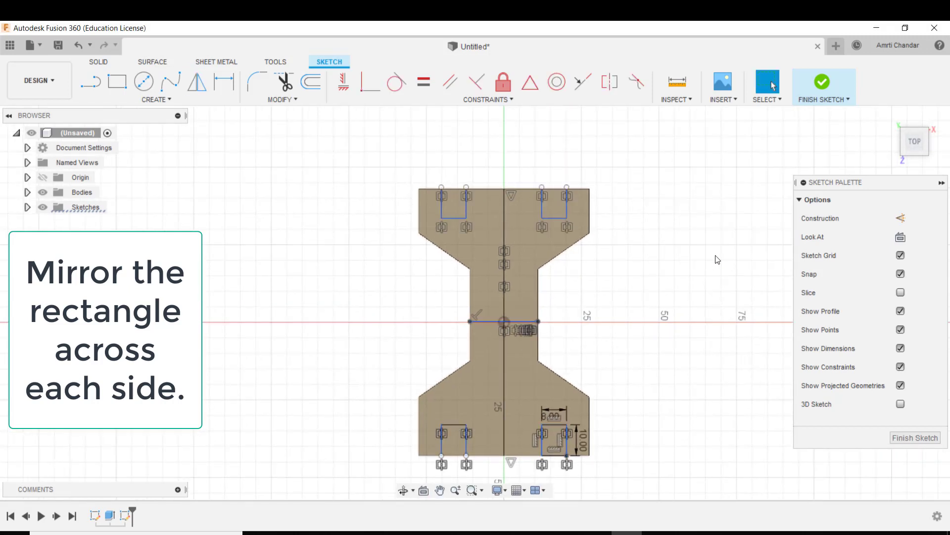
pyautogui.moveTo(681, 330)
pyautogui.keyDown('shift'); pyautogui.mouseDown(button='middle')
pyautogui.moveTo(654, 291)
pyautogui.moveTo(683, 297)
pyautogui.mouseUp(button='middle'); pyautogui.keyUp('shift')
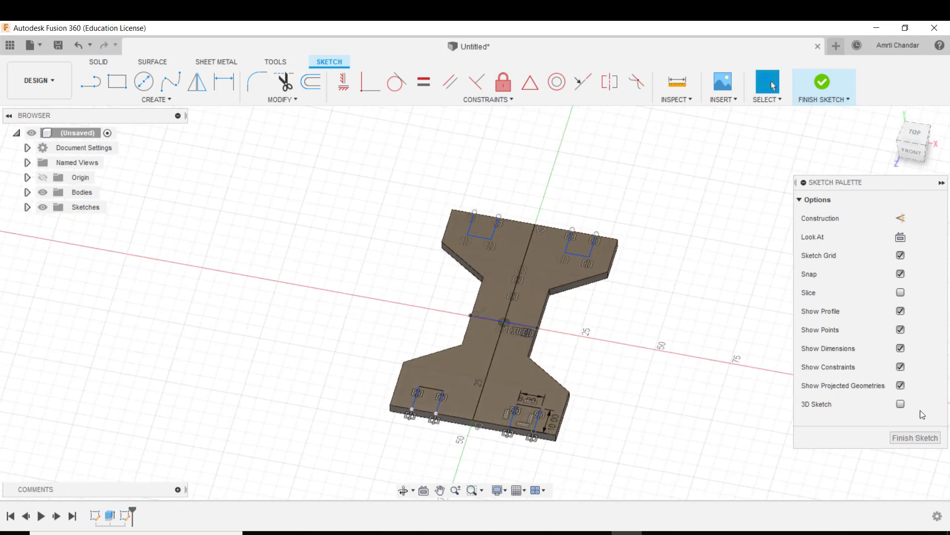
pyautogui.click(928, 437)
# Step: Extrude the four rectangle profiles by -2 mm as a cut into the card body
pyautogui.moveTo(792, 399)
pyautogui.mouseDown(button='middle')
pyautogui.moveTo(767, 404)
pyautogui.moveTo(799, 425)
pyautogui.moveTo(770, 423)
pyautogui.mouseUp(button='middle')
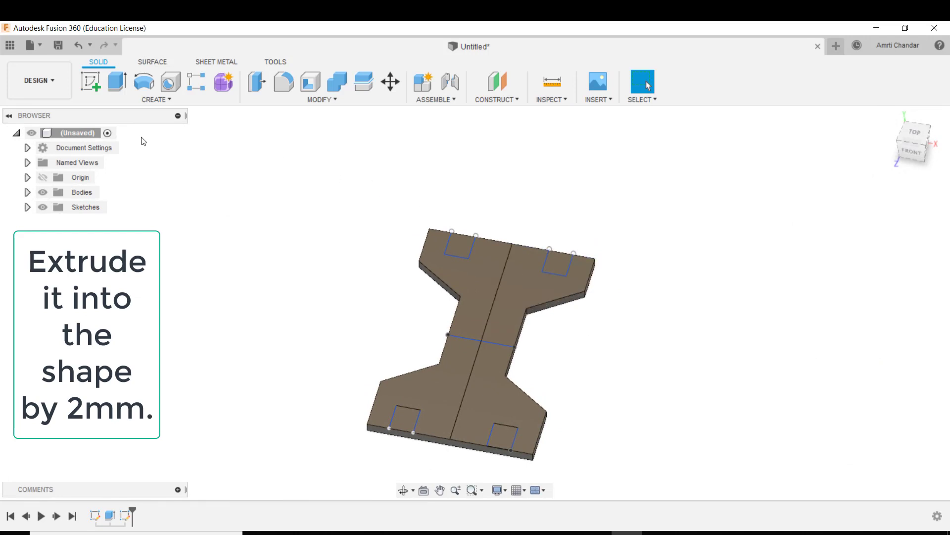
pyautogui.click(115, 86)
pyautogui.scroll(2, 448, 263)
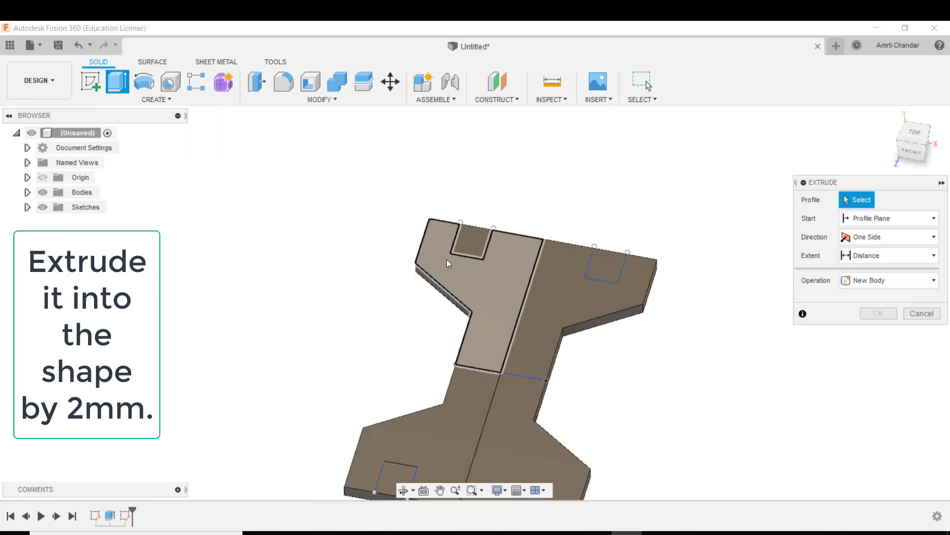
pyautogui.click(470, 245)
pyautogui.click(610, 267)
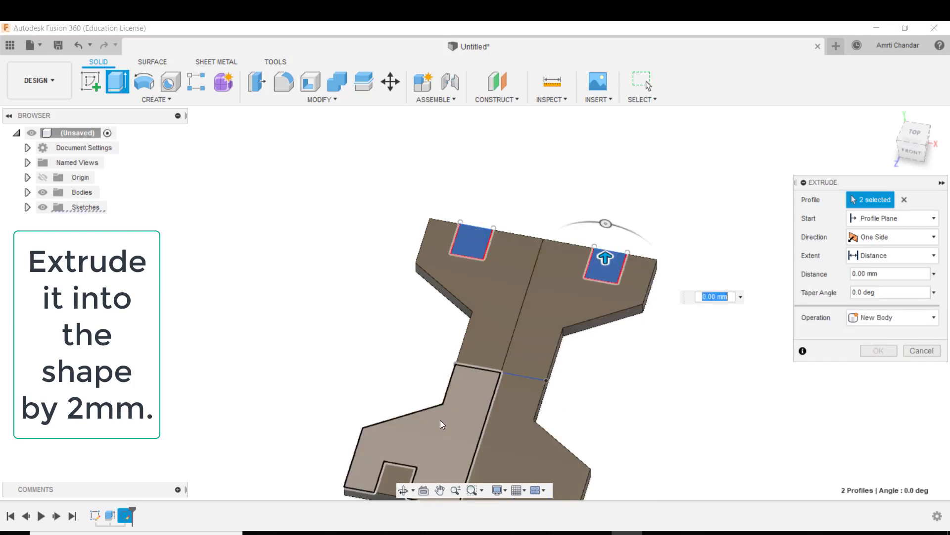
pyautogui.click(396, 475)
pyautogui.moveTo(517, 405); pyautogui.dragTo(526, 349, button='middle')
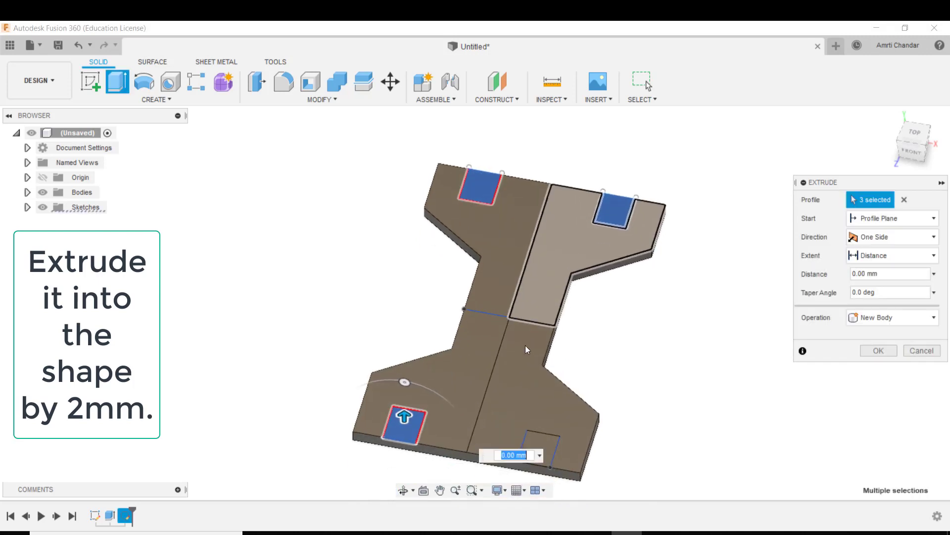
pyautogui.click(542, 451)
pyautogui.keyDown('shift'); pyautogui.moveTo(621, 435); pyautogui.dragTo(583, 397, button='middle'); pyautogui.keyUp('shift')
pyautogui.scroll(3, 469, 399)
pyautogui.moveTo(541, 388); pyautogui.dragTo(541, 420)
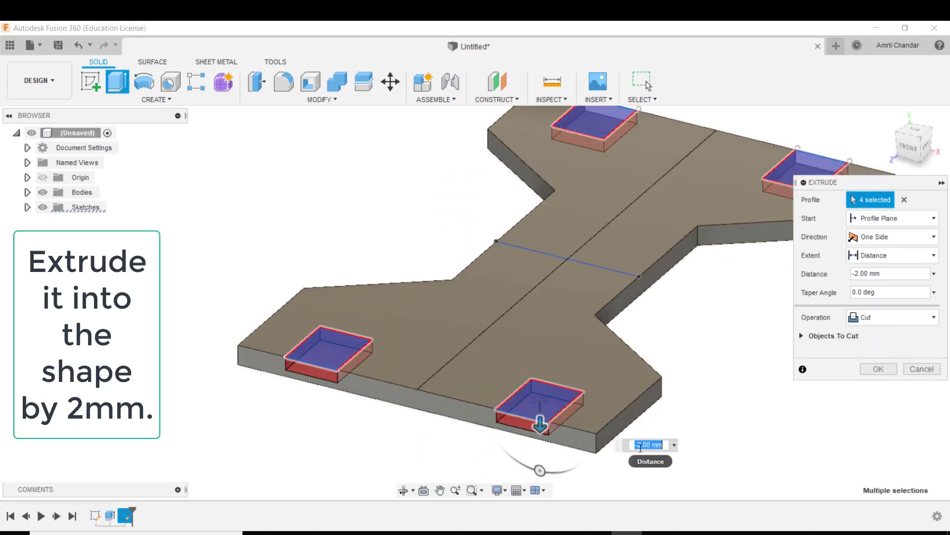
pyautogui.write('2')
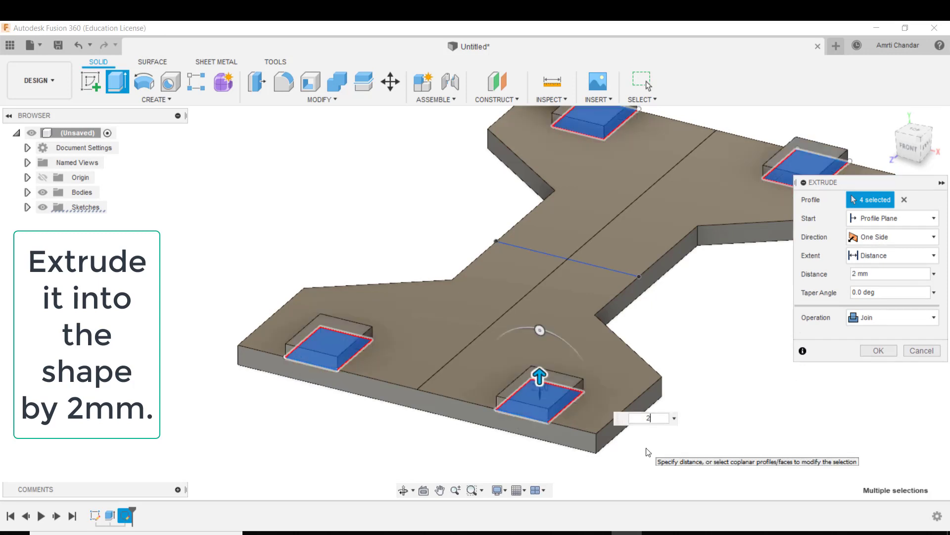
pyautogui.write('-2')
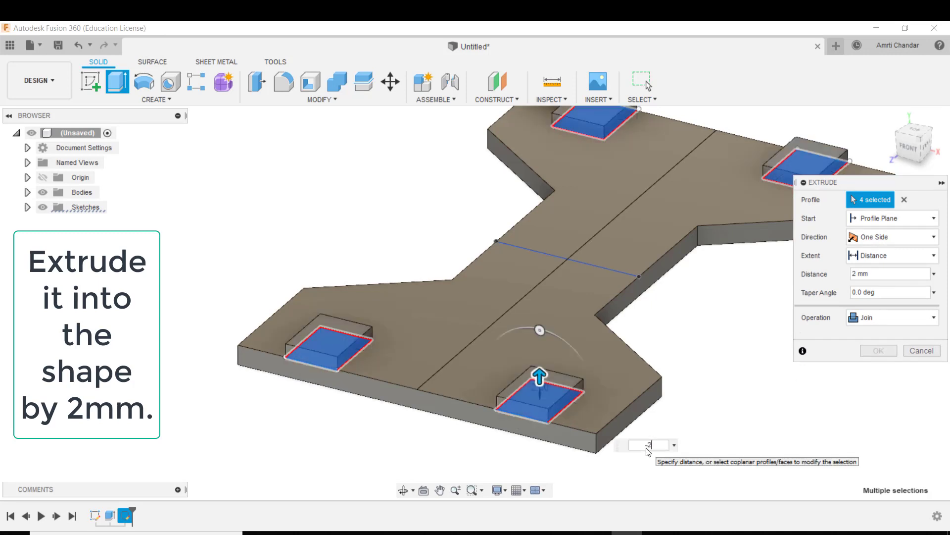
pyautogui.press('Return')
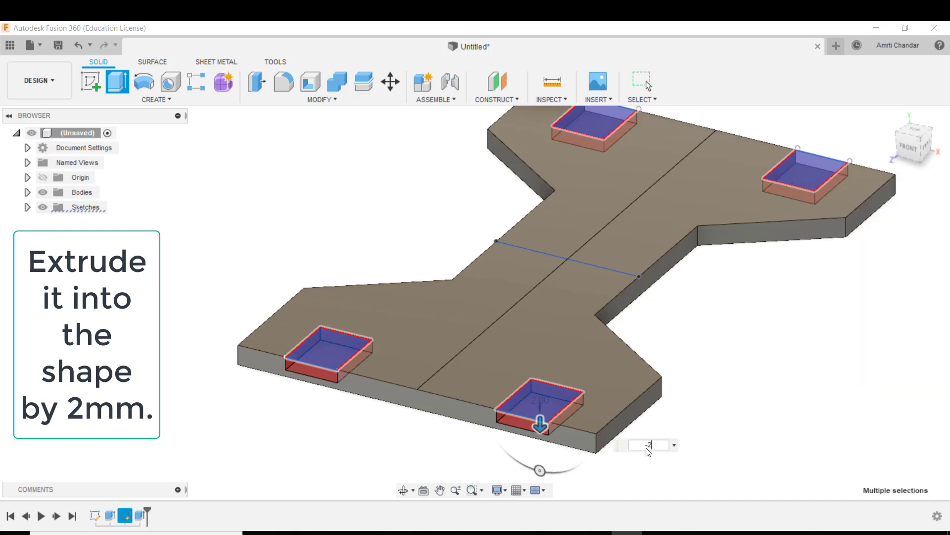
# Step: Start a fillet and select the outer floor edges of the two pockets at the plate's front end
pyautogui.keyDown('shift'); pyautogui.moveTo(735, 396); pyautogui.dragTo(732, 355, button='middle'); pyautogui.keyUp('shift')
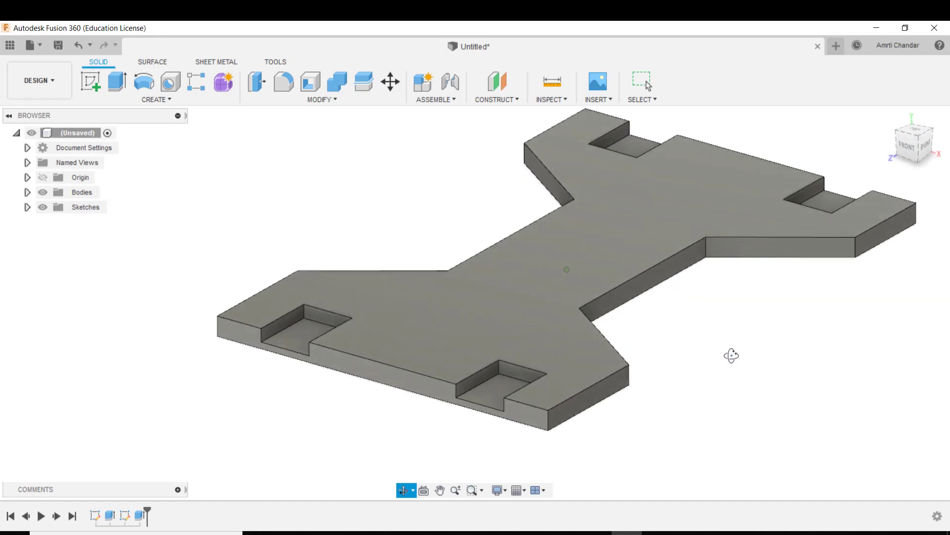
pyautogui.scroll(-3, 733, 353)
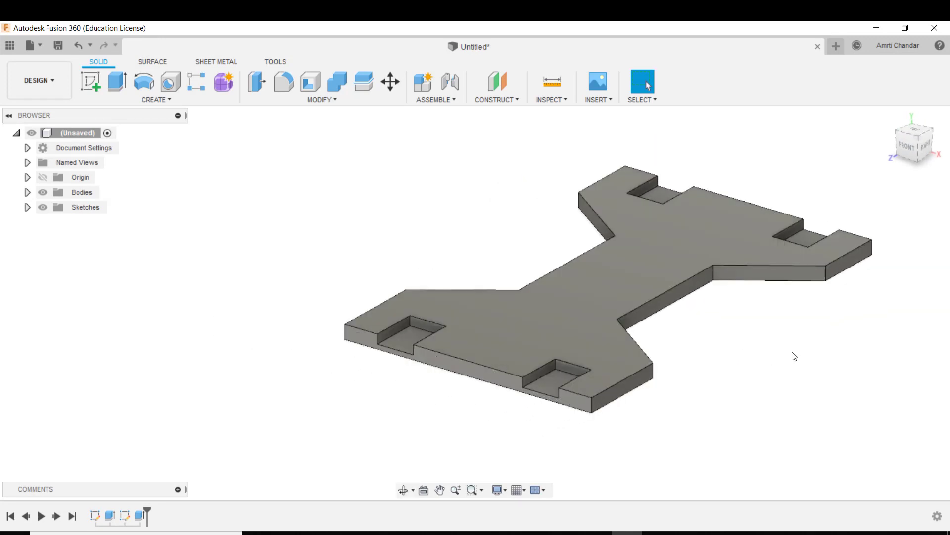
pyautogui.moveTo(724, 385)
pyautogui.keyDown('shift'); pyautogui.mouseDown(button='middle')
pyautogui.moveTo(721, 363)
pyautogui.moveTo(736, 369)
pyautogui.moveTo(719, 384)
pyautogui.mouseUp(button='middle'); pyautogui.keyUp('shift')
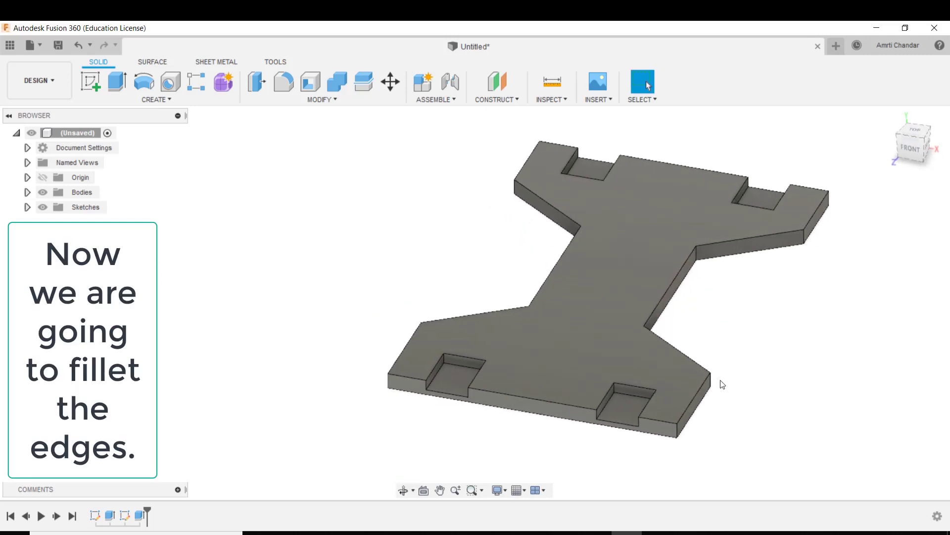
pyautogui.scroll(4, 710, 384)
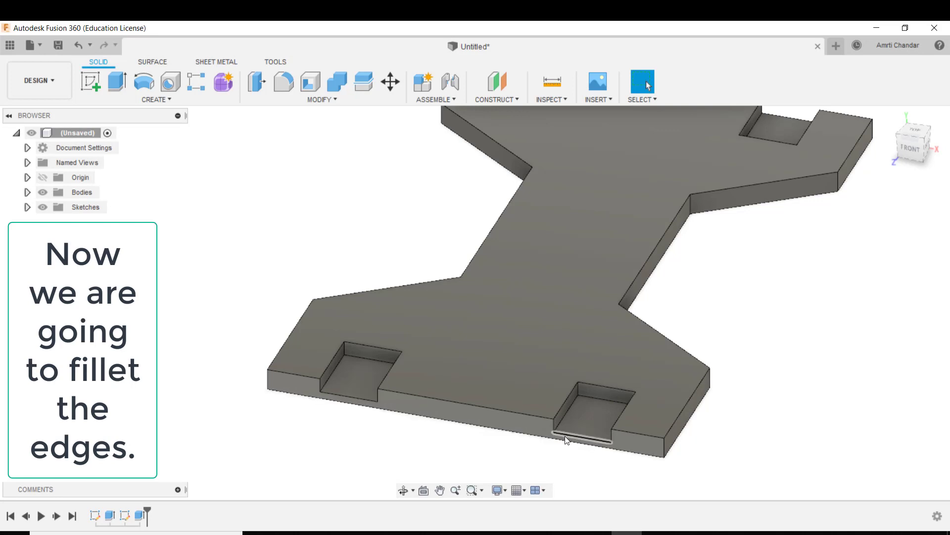
pyautogui.scroll(-2, 708, 436)
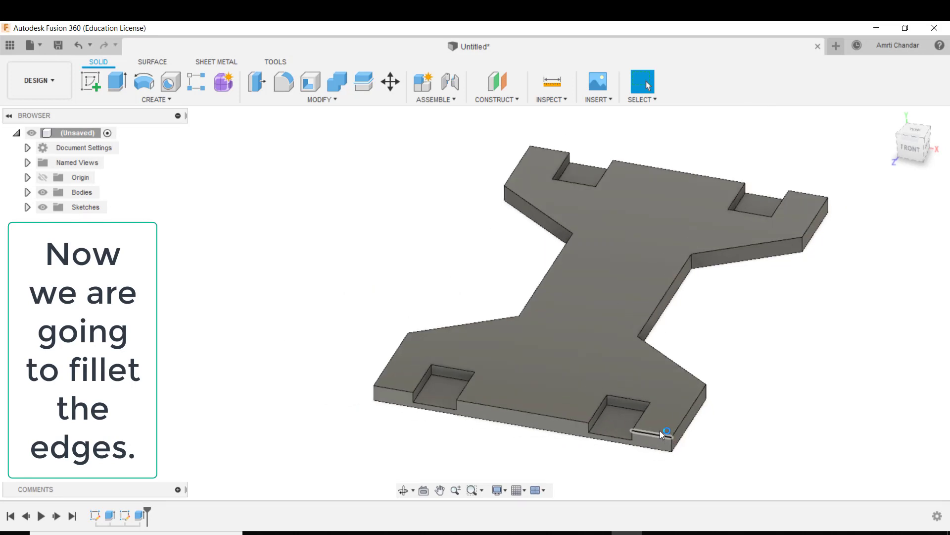
pyautogui.scroll(4, 574, 402)
pyautogui.scroll(2, 555, 409)
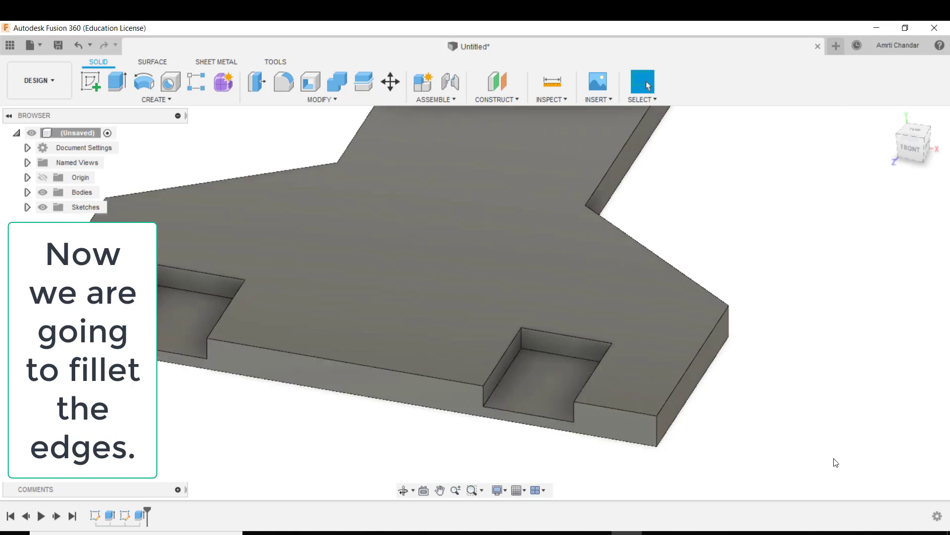
pyautogui.press('f')
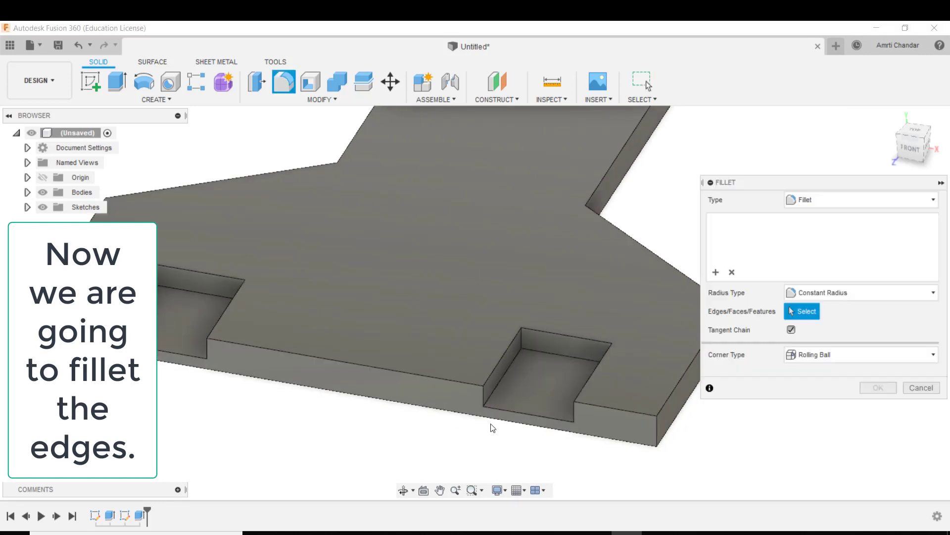
pyautogui.click(518, 412)
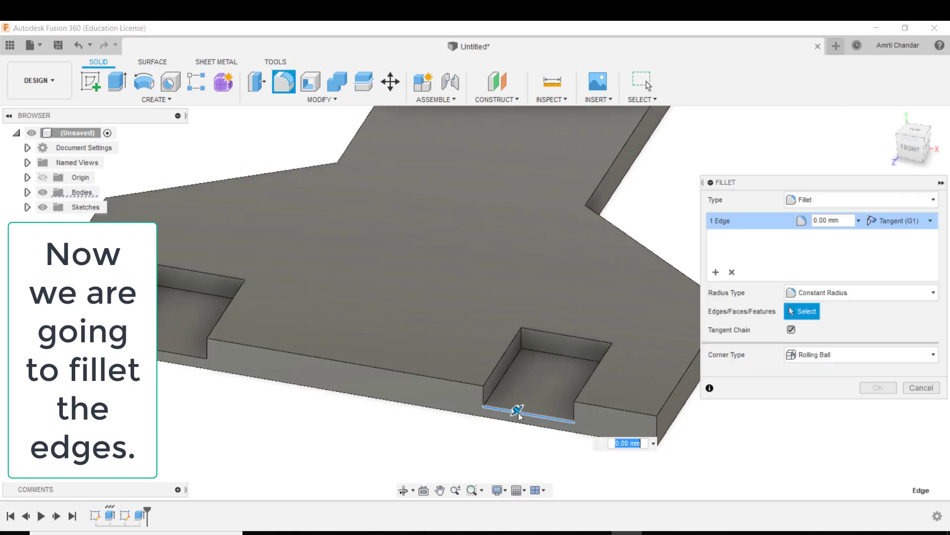
pyautogui.click(183, 355)
pyautogui.scroll(-1, 363, 365)
pyautogui.scroll(-3, 362, 367)
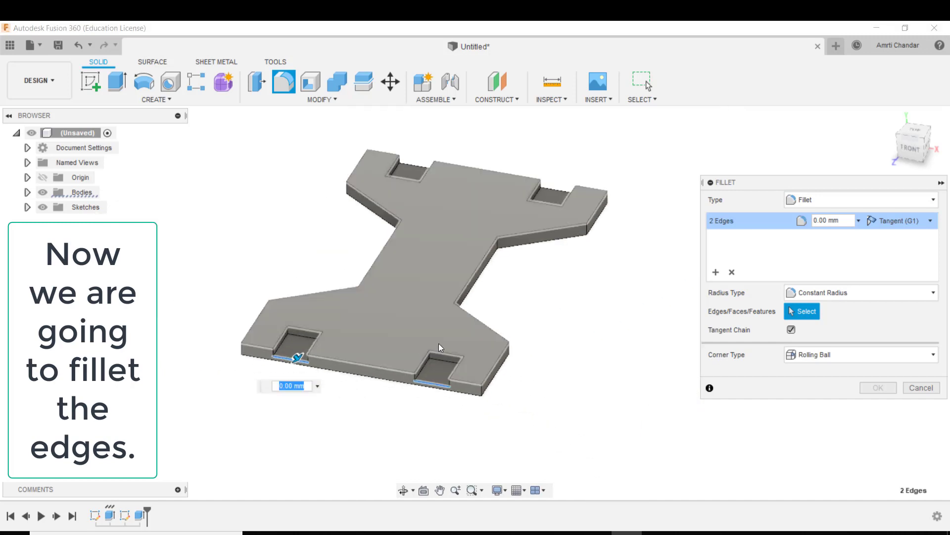
# Step: Add the outer floor edges of the two back-end pockets and fillet all four edges with a 1 mm radius
pyautogui.keyDown('shift'); pyautogui.moveTo(439, 350); pyautogui.dragTo(336, 347, button='middle'); pyautogui.keyUp('shift')
pyautogui.scroll(3, 413, 368)
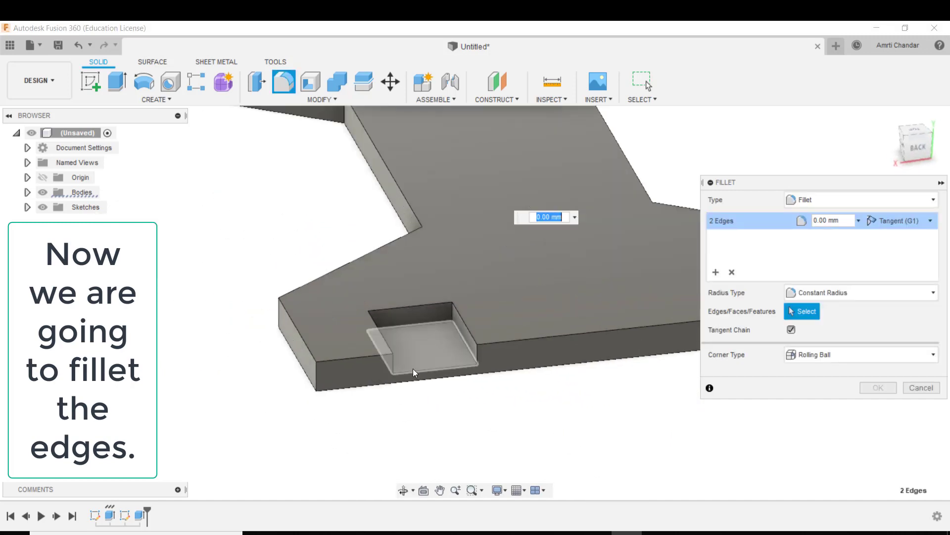
pyautogui.click(434, 368)
pyautogui.moveTo(461, 395); pyautogui.dragTo(297, 423, button='middle')
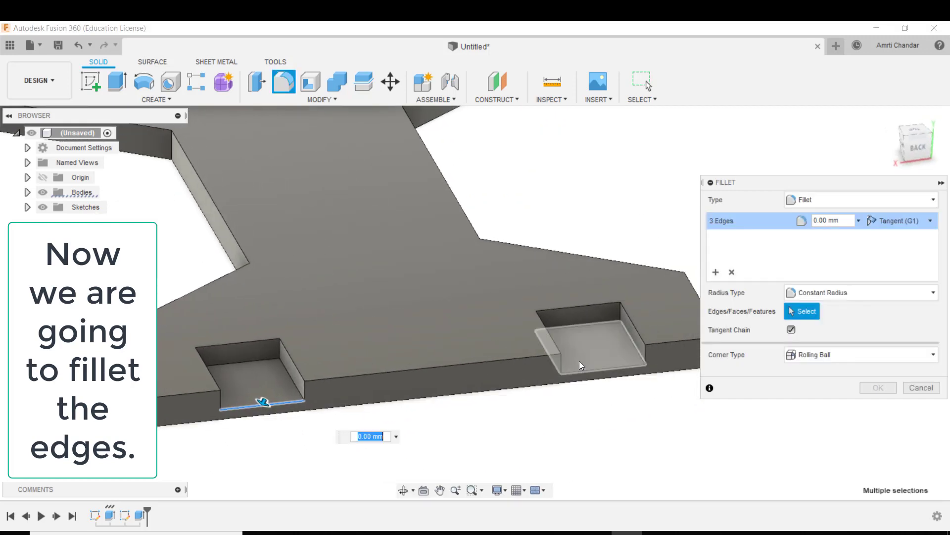
pyautogui.click(584, 372)
pyautogui.scroll(5, 555, 382)
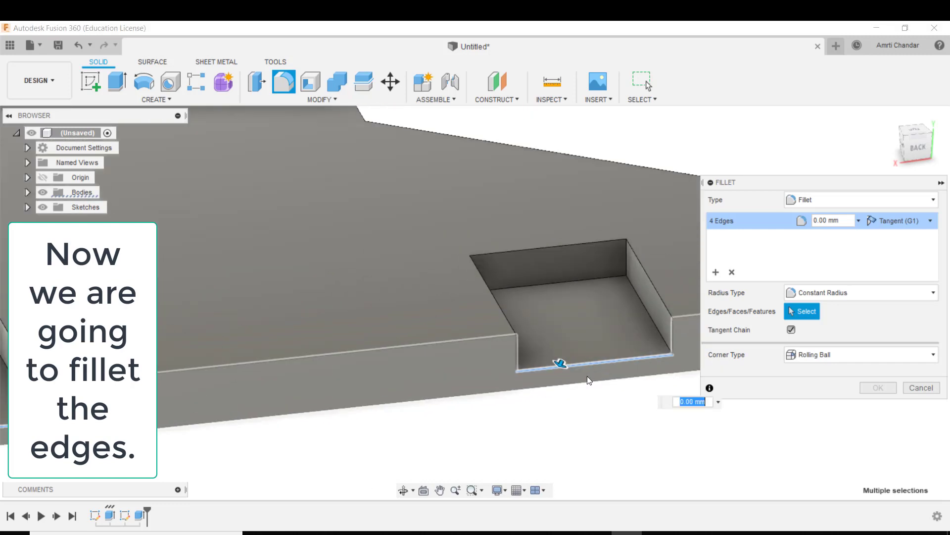
pyautogui.moveTo(540, 360); pyautogui.dragTo(540, 364)
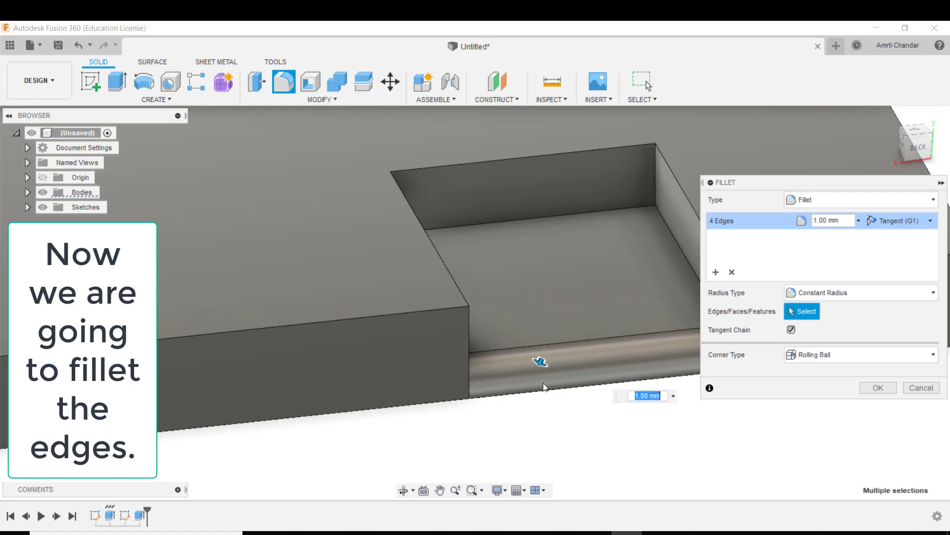
pyautogui.scroll(-3, 542, 378)
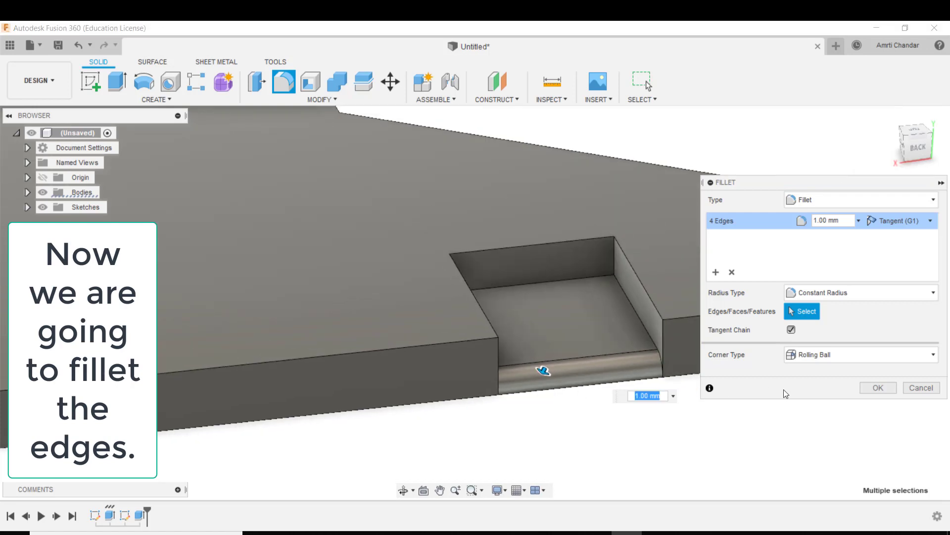
pyautogui.click(888, 388)
pyautogui.scroll(-5, 574, 394)
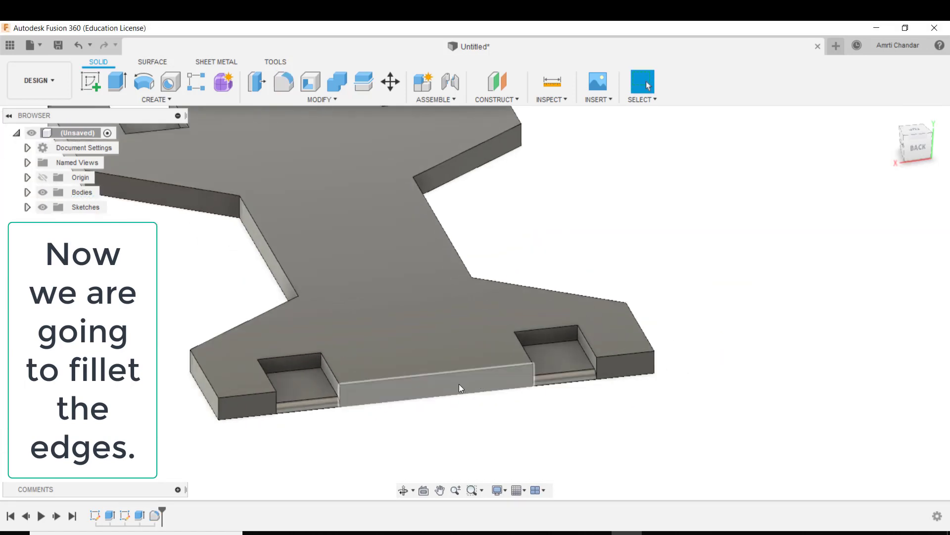
# Step: Start another fillet and select the five top-face edges along one long side of the plate
pyautogui.keyDown('shift'); pyautogui.moveTo(460, 386); pyautogui.dragTo(535, 399, button='middle'); pyautogui.keyUp('shift')
pyautogui.press('Escape')
pyautogui.press('Escape')
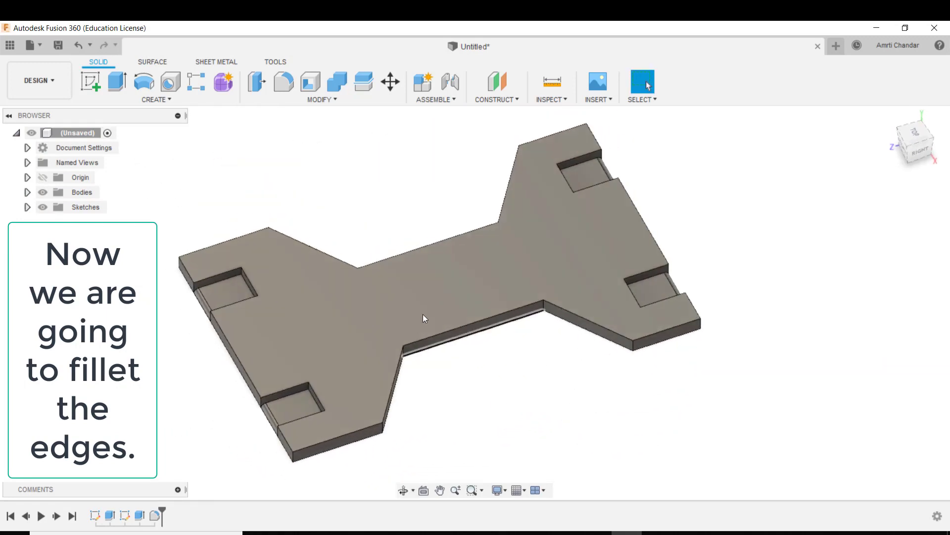
pyautogui.press('f')
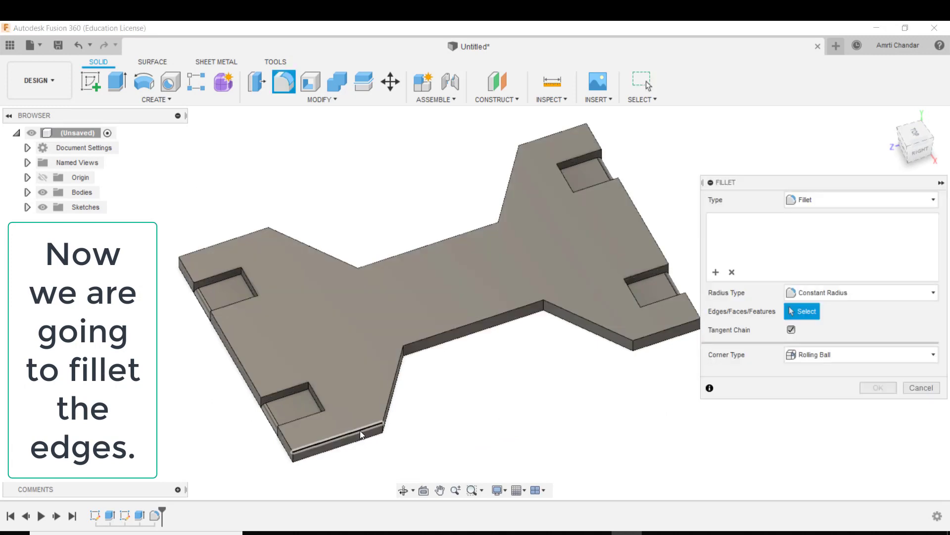
pyautogui.click(363, 428)
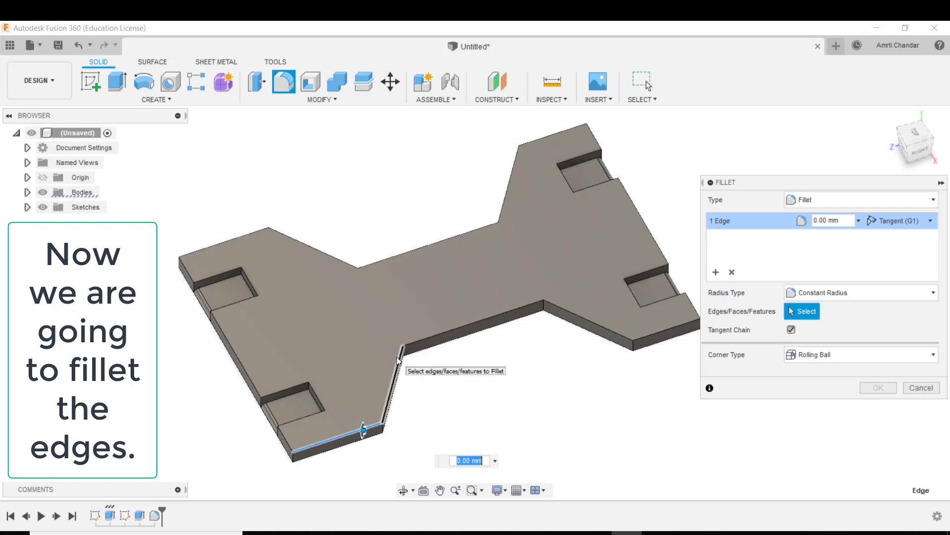
pyautogui.click(397, 357)
pyautogui.click(438, 337)
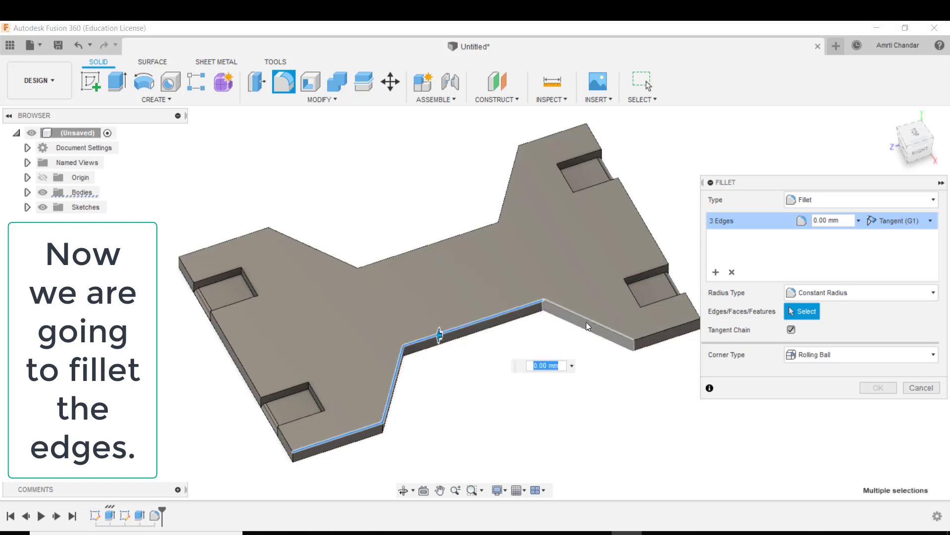
pyautogui.click(592, 320)
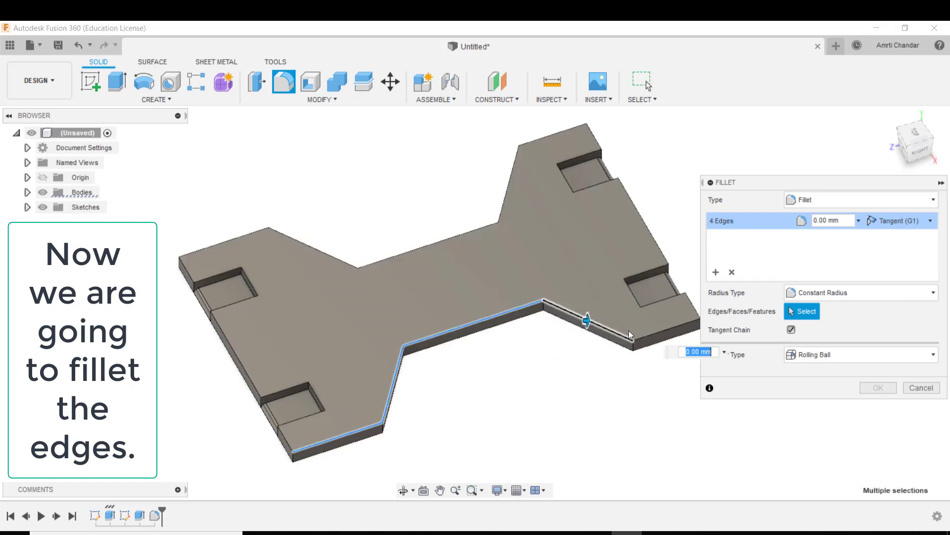
pyautogui.click(664, 333)
# Step: Add the five top-face edges along the opposite long side and fillet all ten edges with a 5.5 mm radius
pyautogui.click(537, 139)
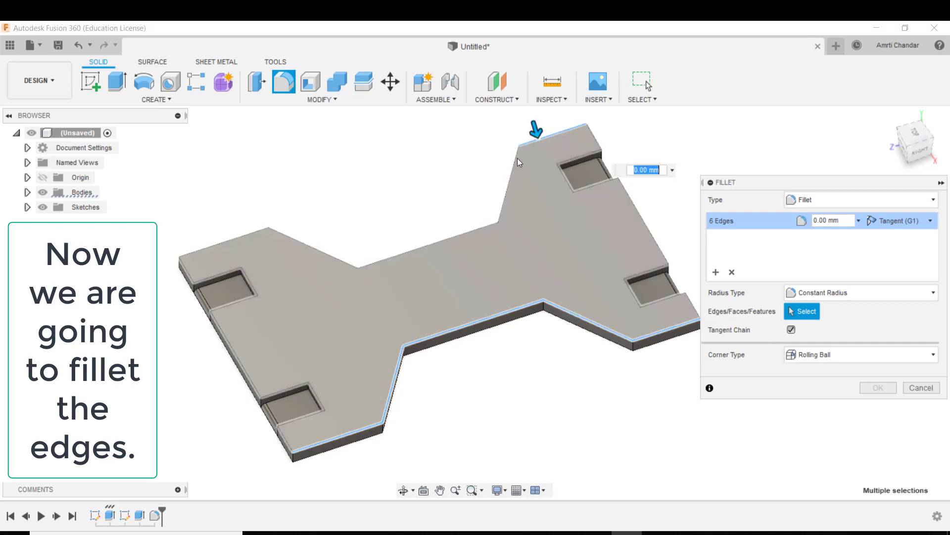
pyautogui.click(514, 159)
pyautogui.click(474, 232)
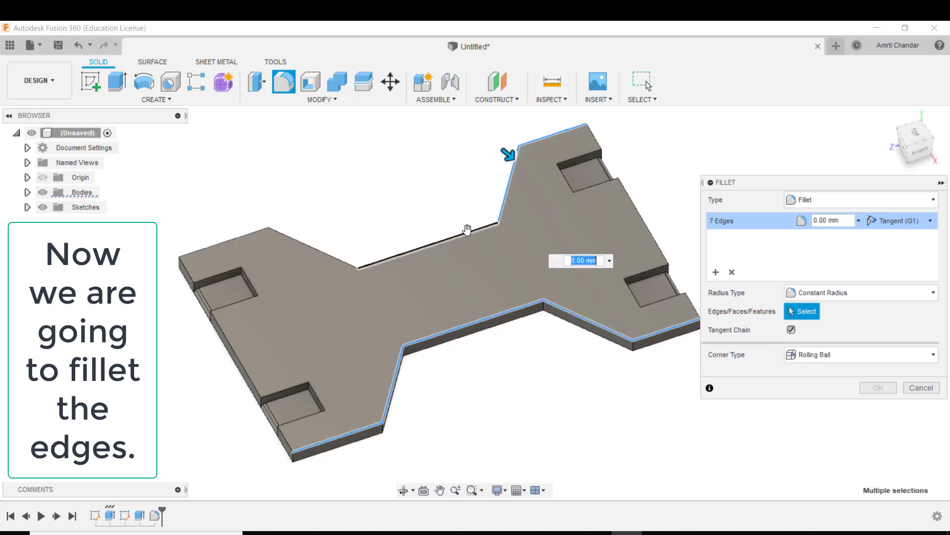
pyautogui.click(328, 252)
pyautogui.click(241, 236)
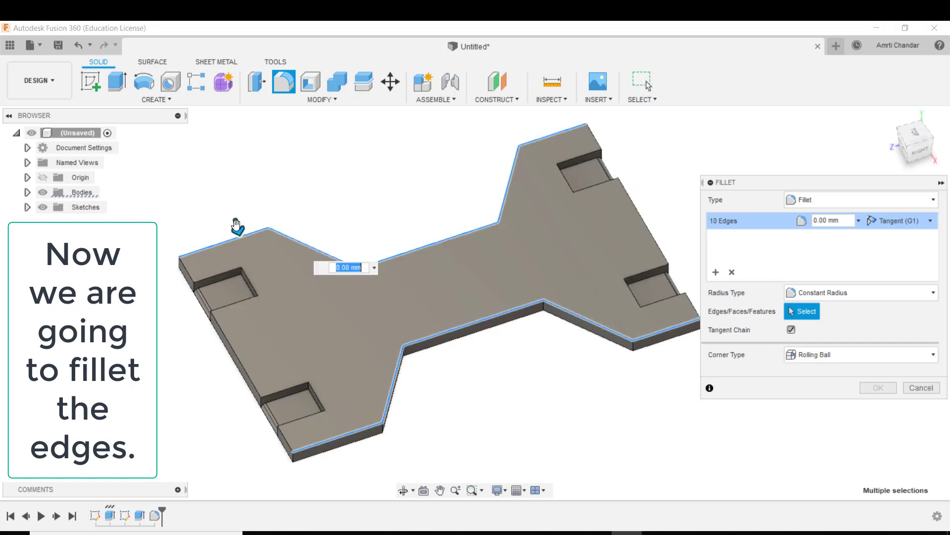
pyautogui.scroll(2, 238, 233)
pyautogui.moveTo(239, 234); pyautogui.dragTo(243, 250)
pyautogui.click(869, 390)
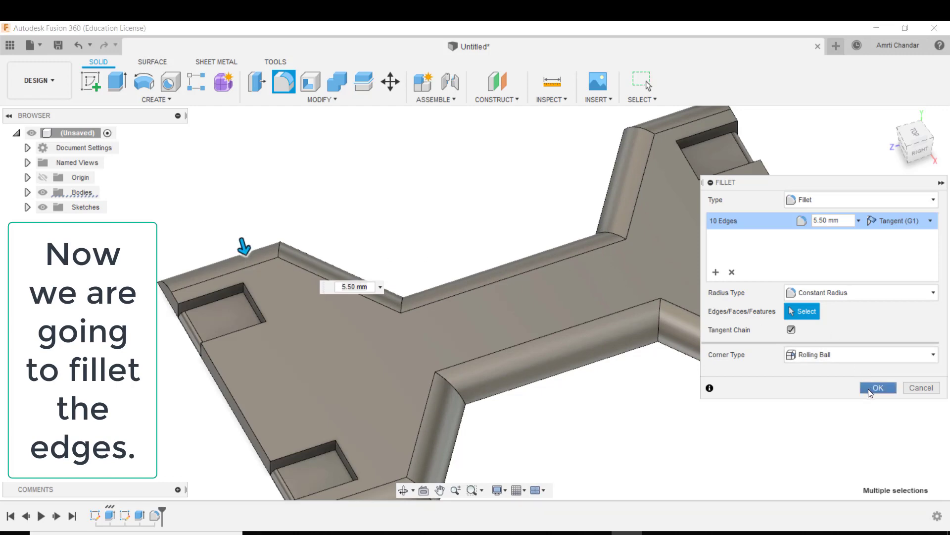
pyautogui.scroll(-4, 702, 316)
pyautogui.keyDown('shift'); pyautogui.moveTo(734, 335); pyautogui.dragTo(701, 372, button='middle'); pyautogui.keyUp('shift')
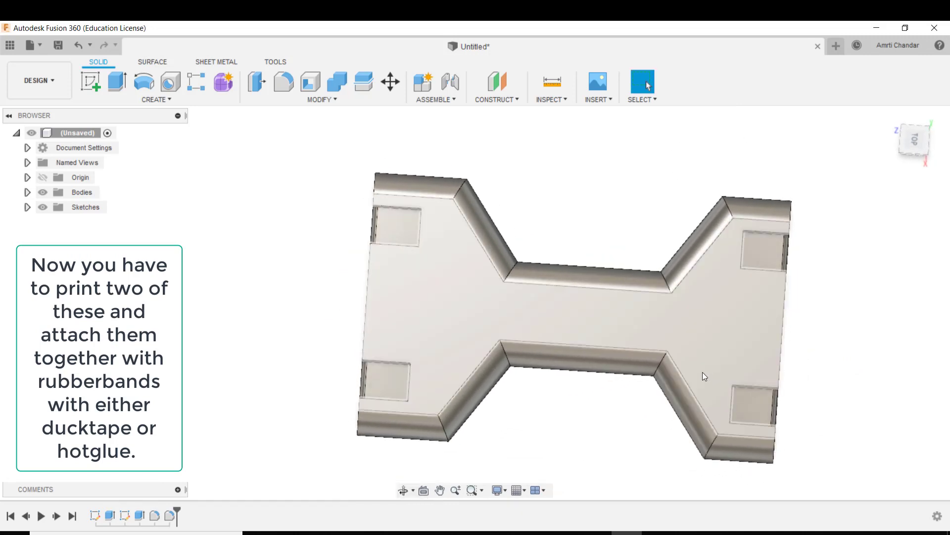
pyautogui.keyDown('shift'); pyautogui.moveTo(704, 377); pyautogui.dragTo(729, 290, button='middle'); pyautogui.keyUp('shift')
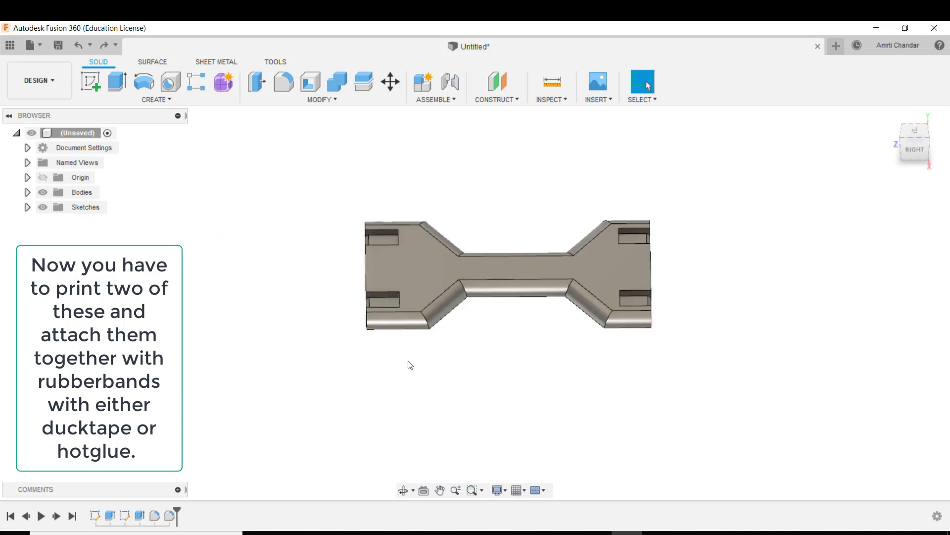
pyautogui.moveTo(462, 353)
pyautogui.keyDown('shift'); pyautogui.mouseDown(button='middle')
pyautogui.moveTo(473, 327)
pyautogui.moveTo(510, 309)
pyautogui.moveTo(366, 361)
pyautogui.moveTo(276, 299)
pyautogui.moveTo(384, 295)
pyautogui.moveTo(489, 316)
pyautogui.moveTo(471, 352)
pyautogui.moveTo(453, 360)
pyautogui.mouseUp(button='middle'); pyautogui.keyUp('shift')
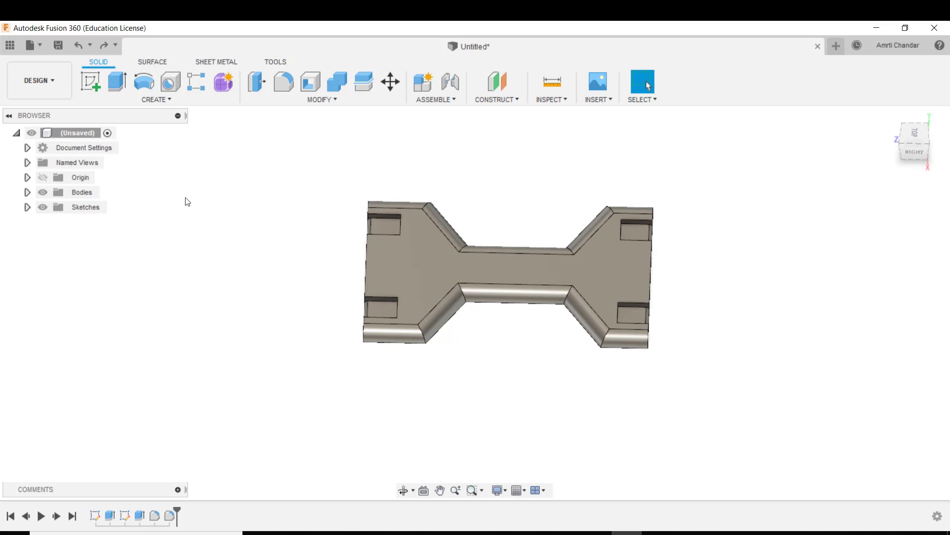
pyautogui.keyDown('shift'); pyautogui.moveTo(614, 368); pyautogui.dragTo(537, 346, button='middle'); pyautogui.keyUp('shift')
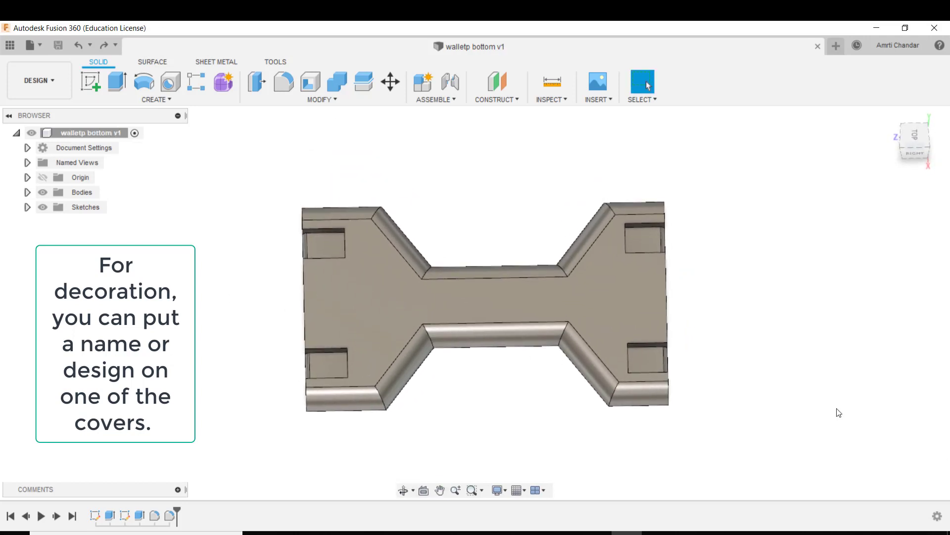
pyautogui.moveTo(477, 237)
pyautogui.keyDown('shift'); pyautogui.mouseDown(button='middle')
pyautogui.moveTo(483, 210)
pyautogui.moveTo(521, 218)
pyautogui.moveTo(471, 216)
pyautogui.moveTo(475, 232)
pyautogui.mouseUp(button='middle'); pyautogui.keyUp('shift')
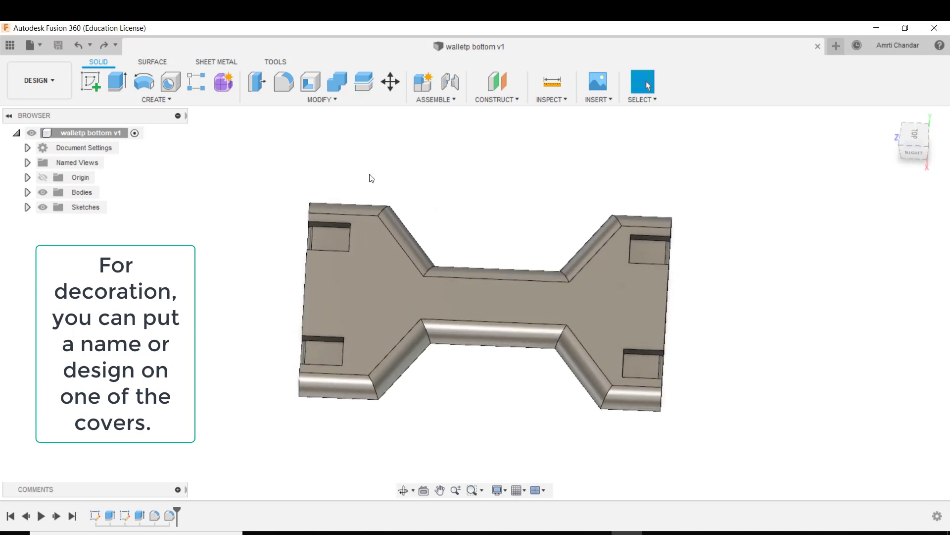
# Step: Start a new sketch on the top face of the card plate
pyautogui.click(93, 79)
pyautogui.click(549, 301)
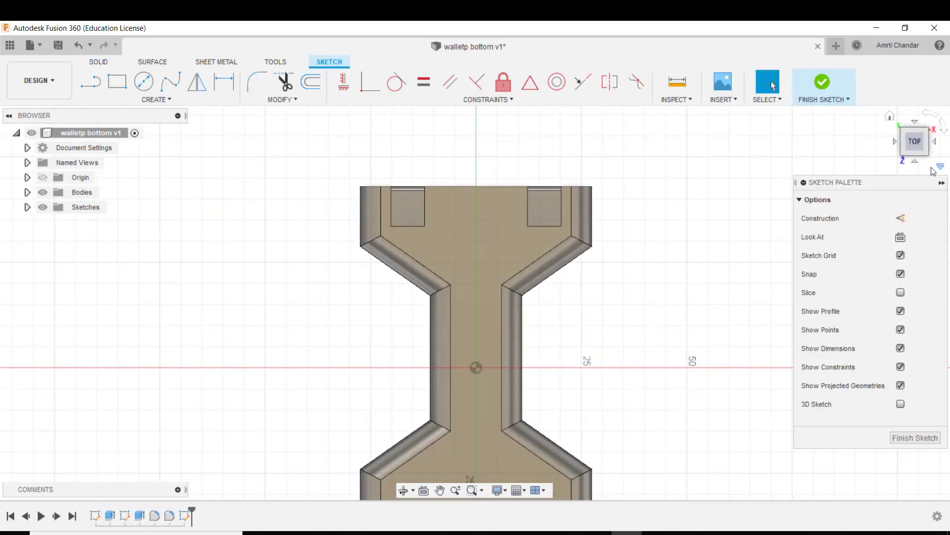
pyautogui.click(944, 127)
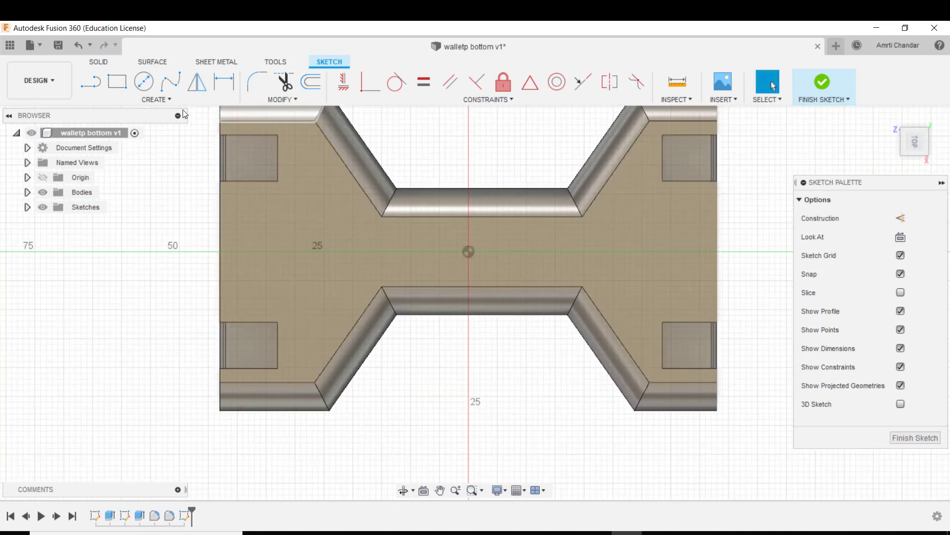
# Step: Place a 10 mm high Arial sketch text reading "ProCAD4U" on the plate's top face
pyautogui.click(127, 100)
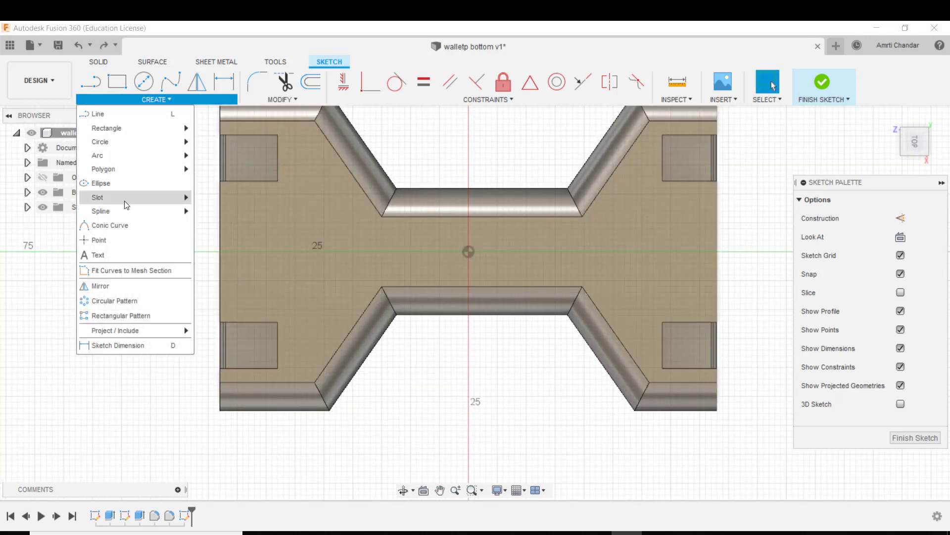
pyautogui.click(112, 255)
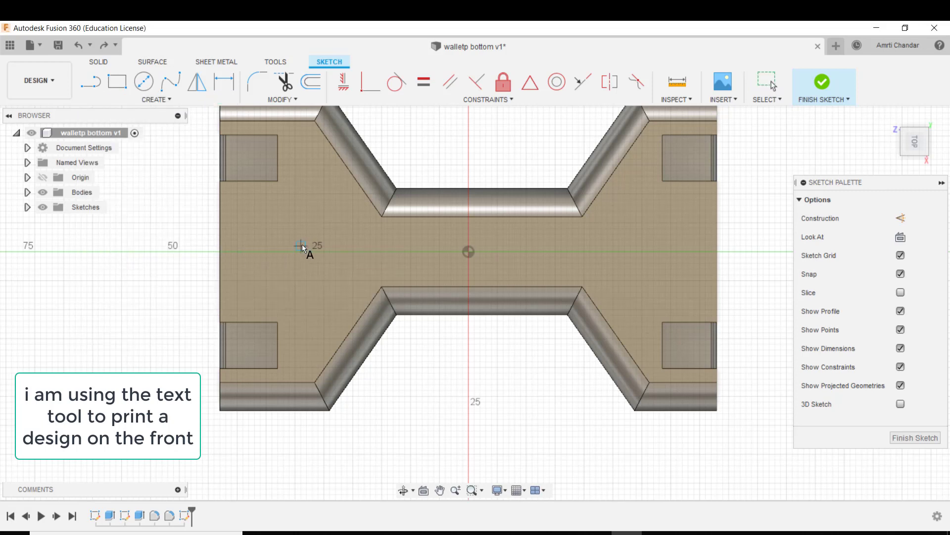
pyautogui.click(335, 262)
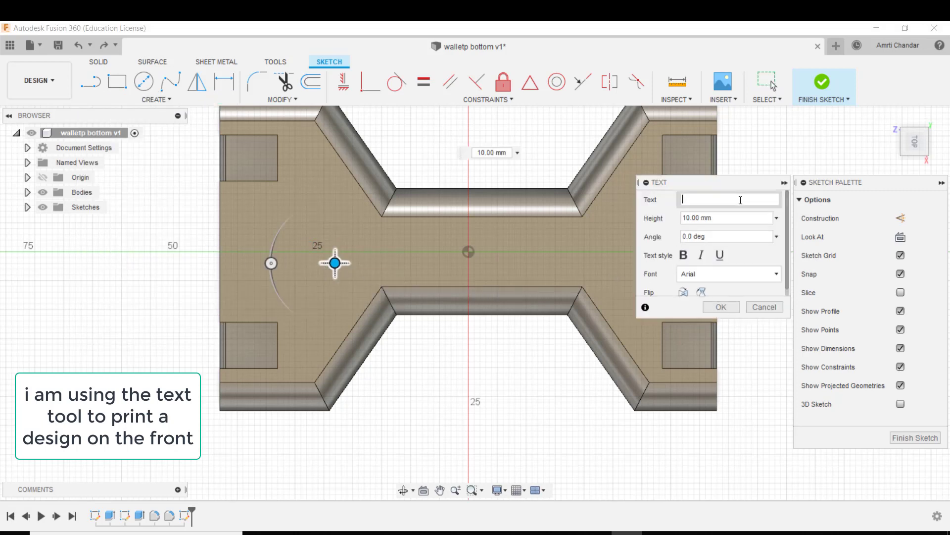
pyautogui.write('Pro')
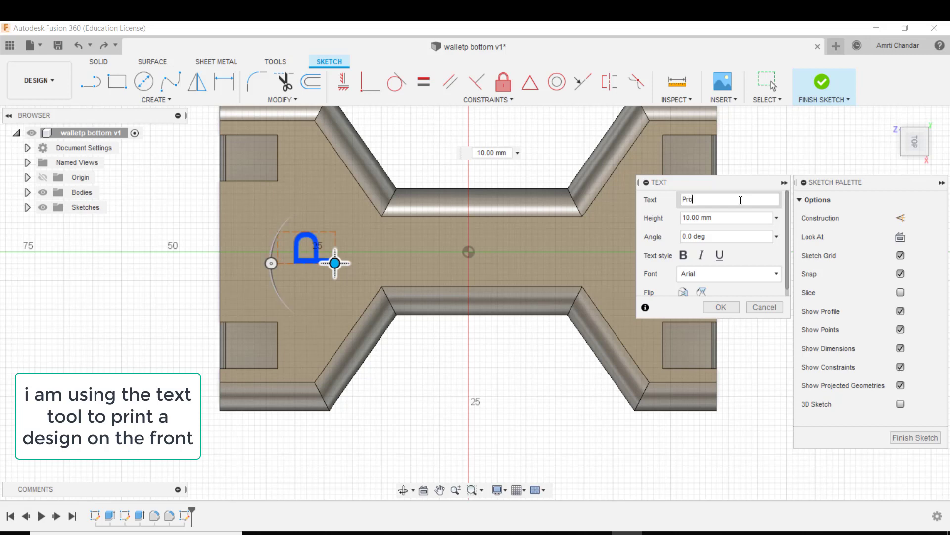
pyautogui.write('CAD')
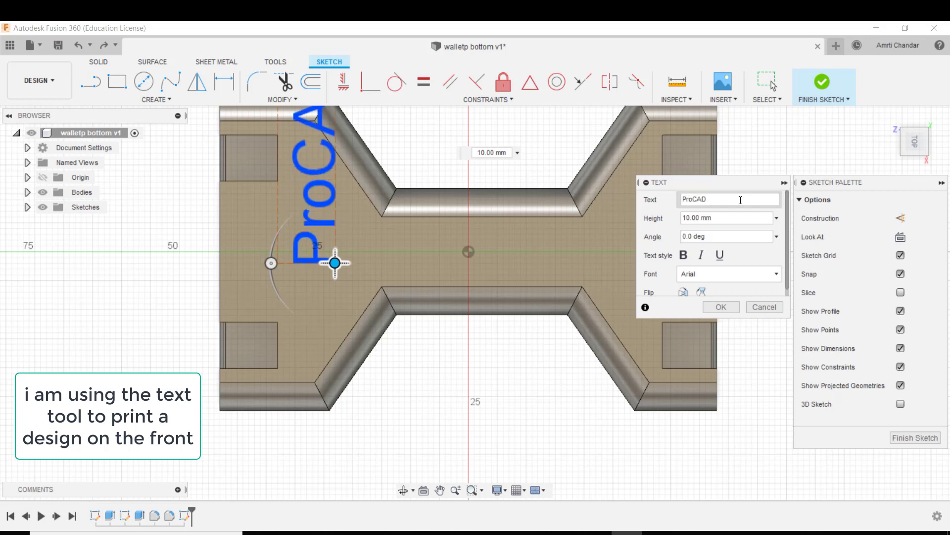
pyautogui.write('4U')
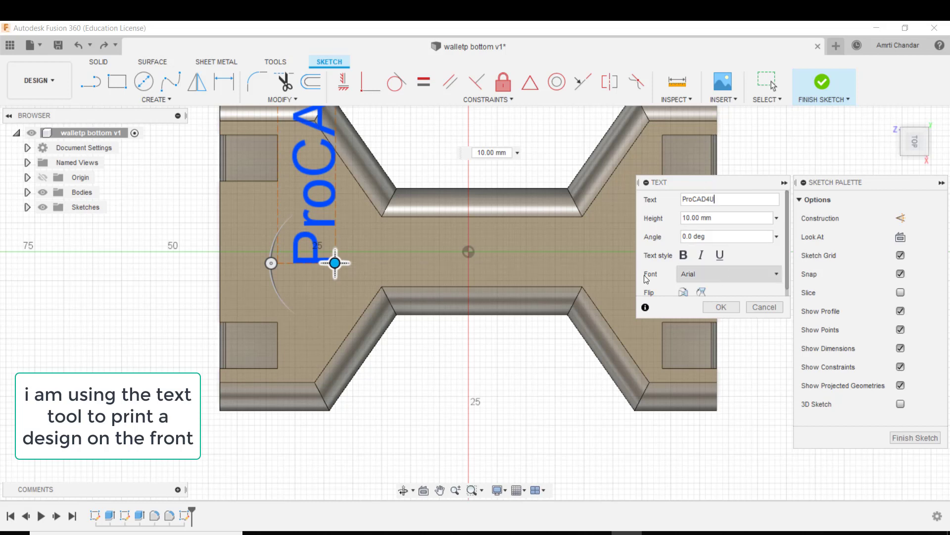
# Step: Rotate the text to -90 degrees, shift it onto the plate's narrow middle section, and finish the sketch
pyautogui.moveTo(271, 263); pyautogui.dragTo(333, 254)
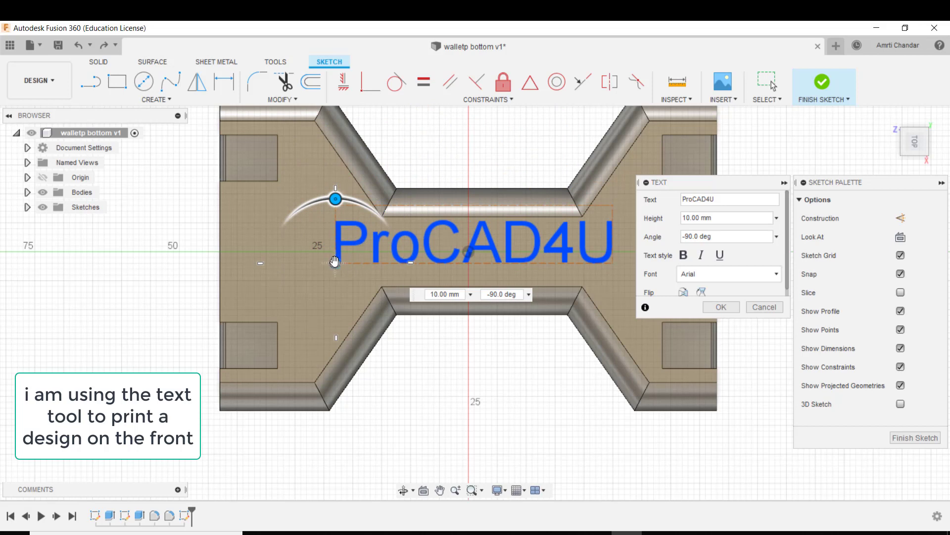
pyautogui.moveTo(335, 263); pyautogui.dragTo(341, 269)
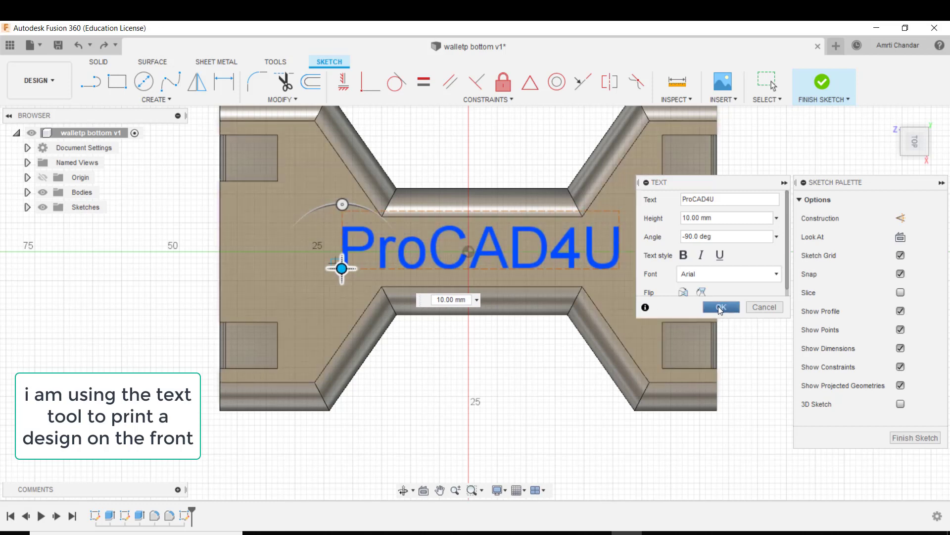
pyautogui.click(721, 306)
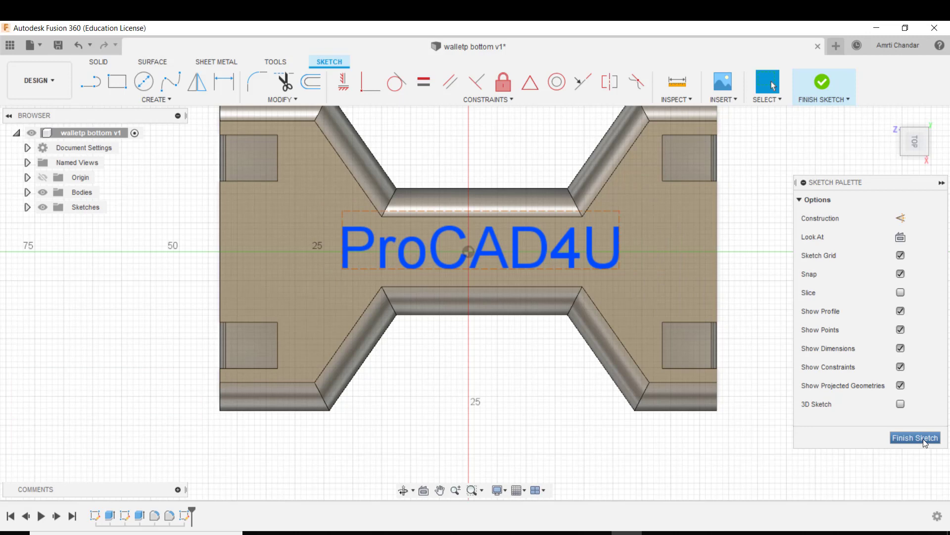
pyautogui.click(925, 442)
# Step: Extrude only the ProCAD4U text, not the surrounding face, 1 mm upward and join it to the plate
pyautogui.moveTo(921, 441)
pyautogui.keyDown('shift'); pyautogui.mouseDown(button='middle')
pyautogui.moveTo(838, 414)
pyautogui.moveTo(887, 366)
pyautogui.moveTo(927, 304)
pyautogui.moveTo(683, 388)
pyautogui.moveTo(724, 384)
pyautogui.mouseUp(button='middle'); pyautogui.keyUp('shift')
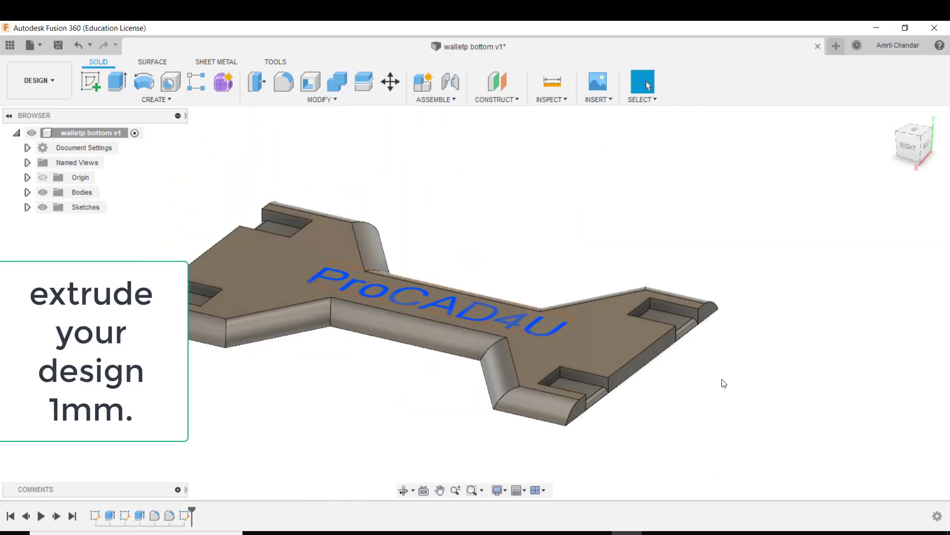
pyautogui.click(117, 82)
pyautogui.scroll(2, 431, 225)
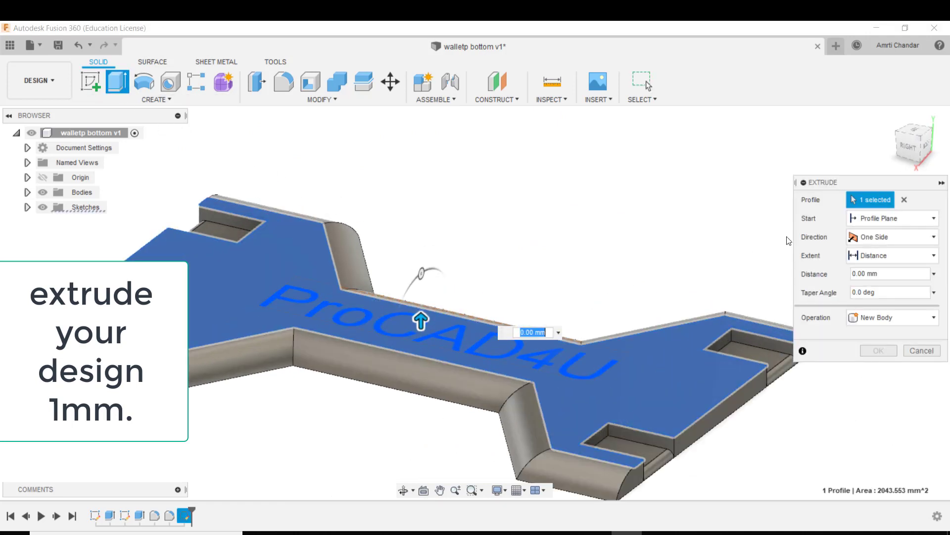
pyautogui.click(903, 200)
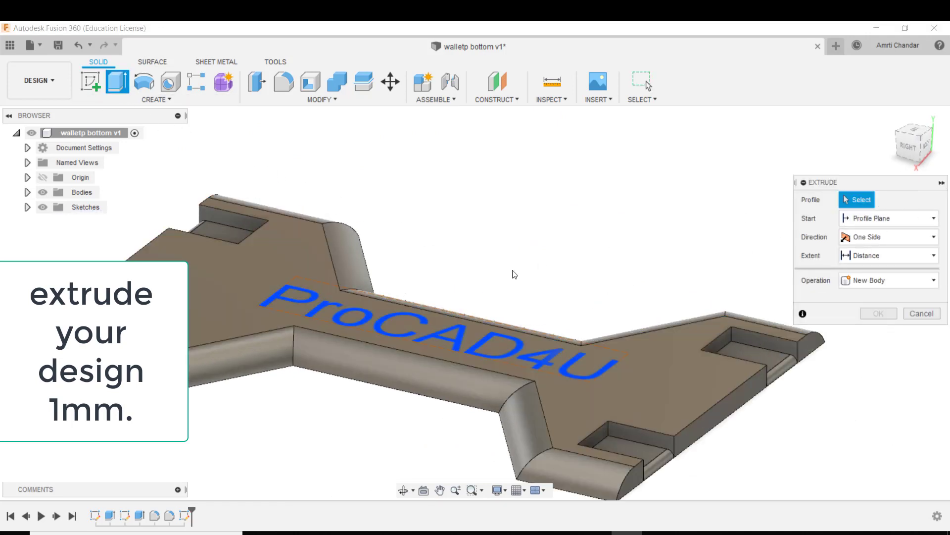
pyautogui.click(462, 339)
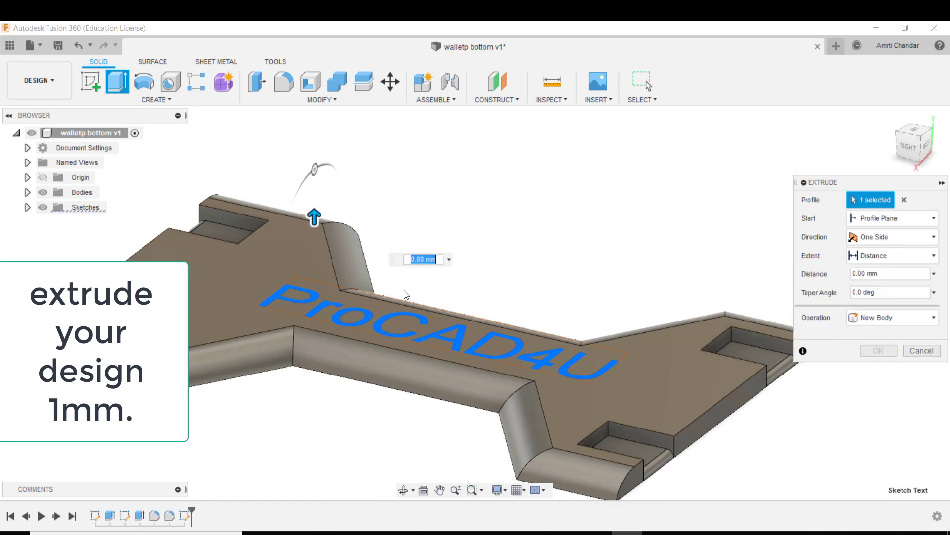
pyautogui.scroll(5, 336, 263)
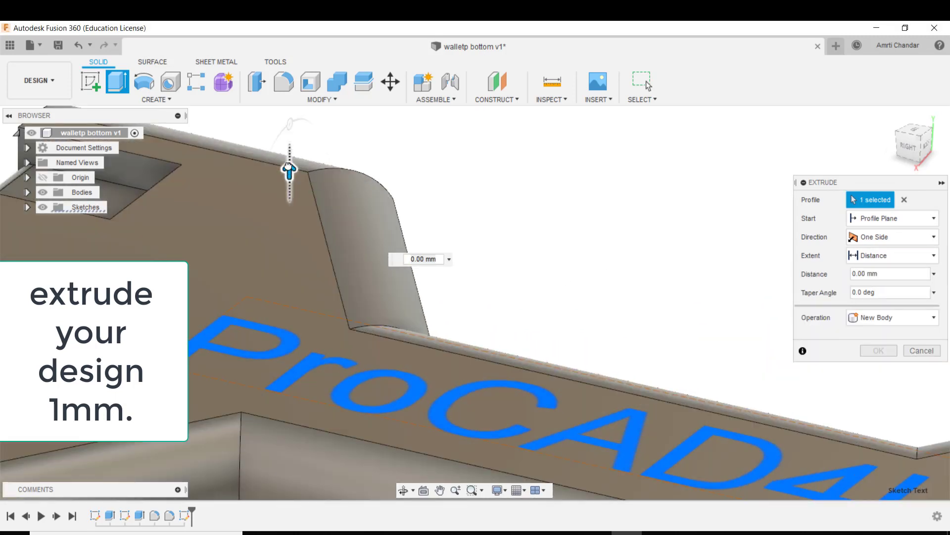
pyautogui.moveTo(288, 169); pyautogui.dragTo(290, 146)
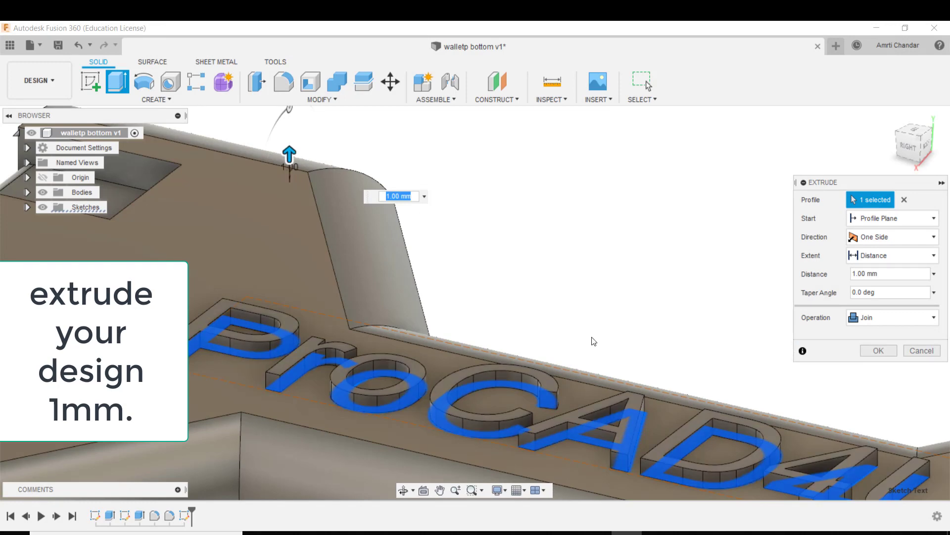
pyautogui.scroll(-3, 594, 340)
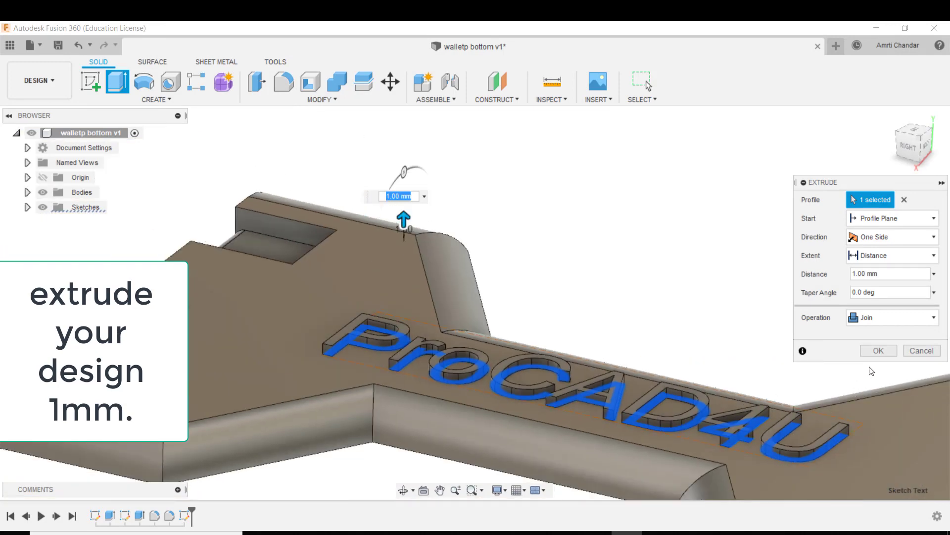
pyautogui.click(878, 351)
pyautogui.scroll(-2, 815, 394)
pyautogui.keyDown('shift'); pyautogui.moveTo(812, 391); pyautogui.dragTo(850, 414, button='middle'); pyautogui.keyUp('shift')
pyautogui.scroll(-4, 849, 415)
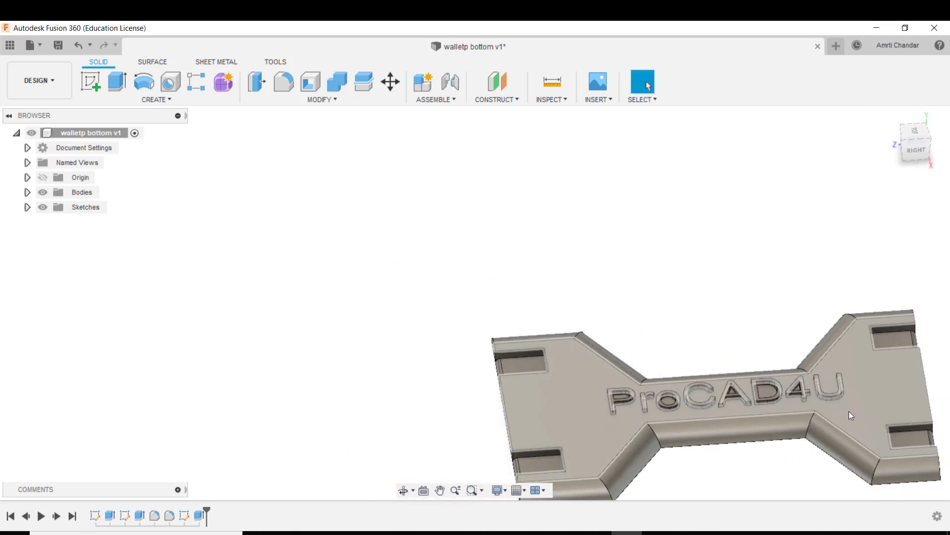
pyautogui.moveTo(778, 384); pyautogui.dragTo(626, 286, button='middle')
pyautogui.scroll(2, 663, 343)
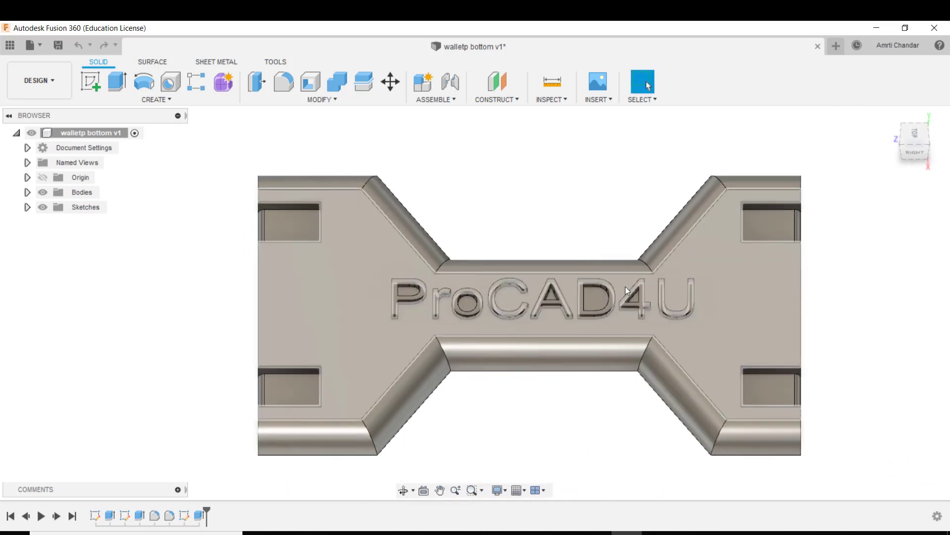